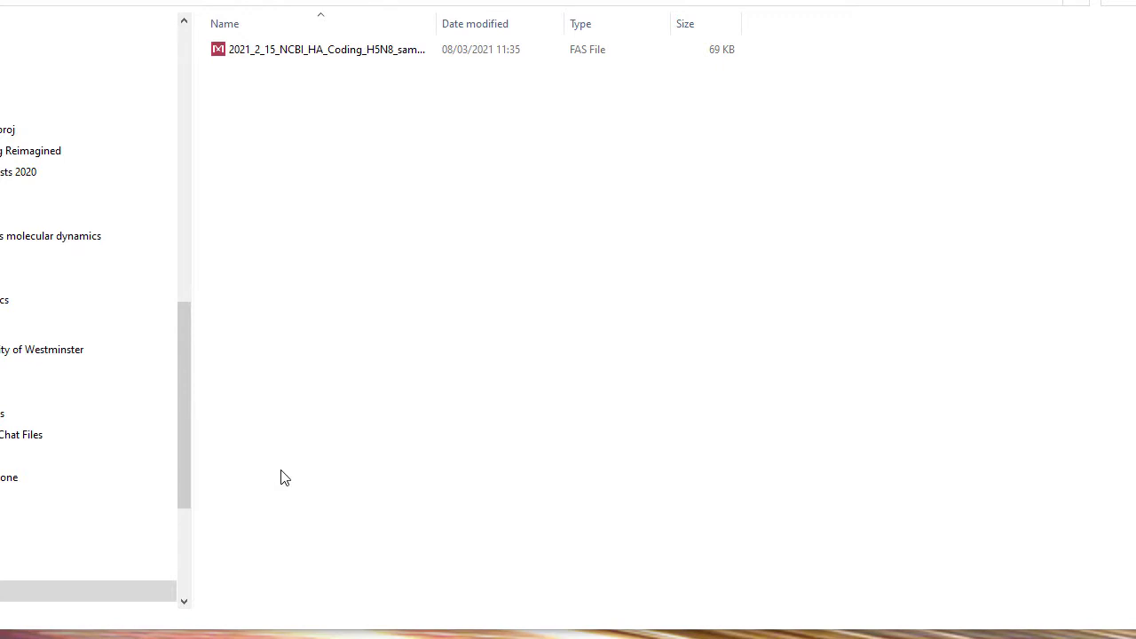
- Widen the Name column and select 2021_2_15_NCBI_HA_Coding_H5N8_sample.fas in Mega_Demo
{"action": "left_click_drag", "start_coordinate": [533, 180], "coordinate": [599, 181]}
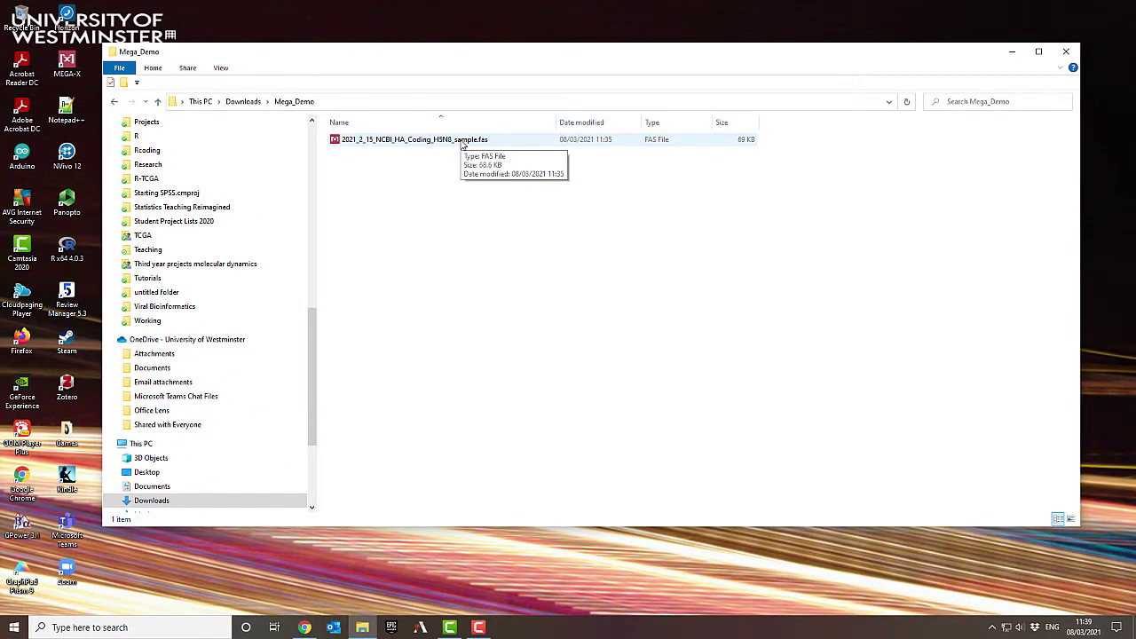
{"action": "left_click", "coordinate": [380, 145]}
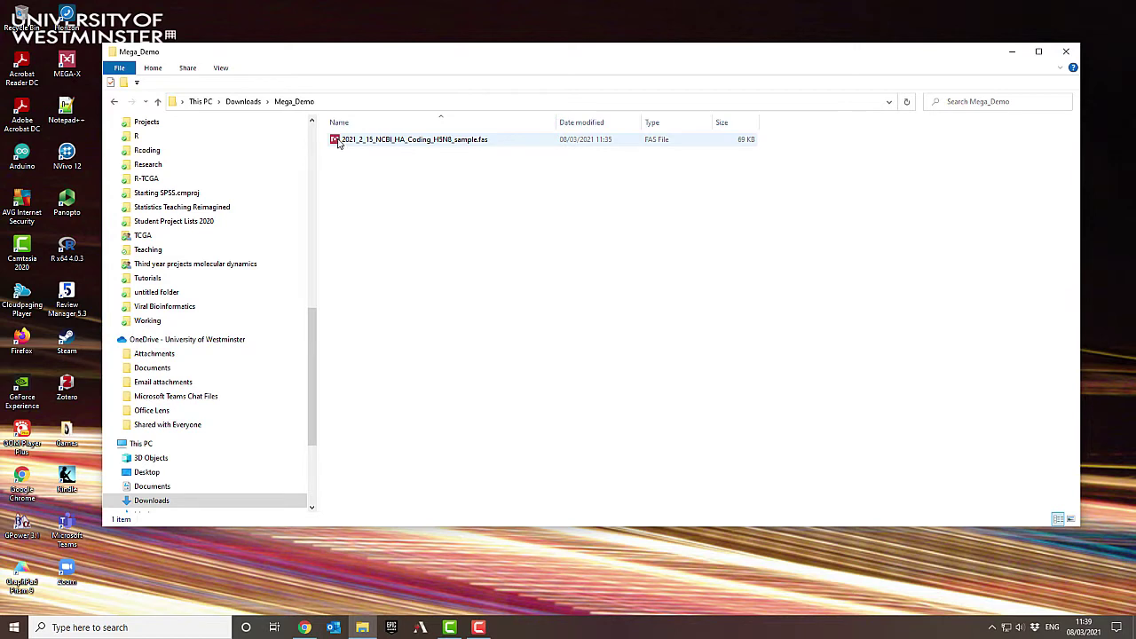
{"action": "mouse_move", "coordinate": [339, 144]}
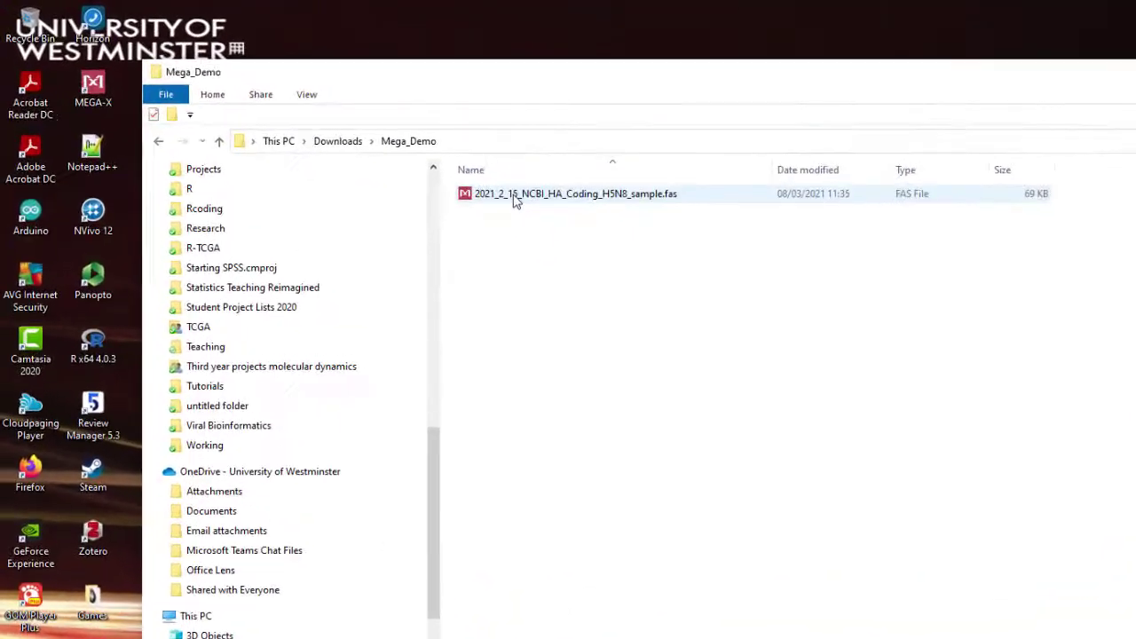
- Open the H5N8 .fas file in MEGA X's Alignment Explorer and move the main window up-left
{"action": "left_click", "coordinate": [514, 200]}
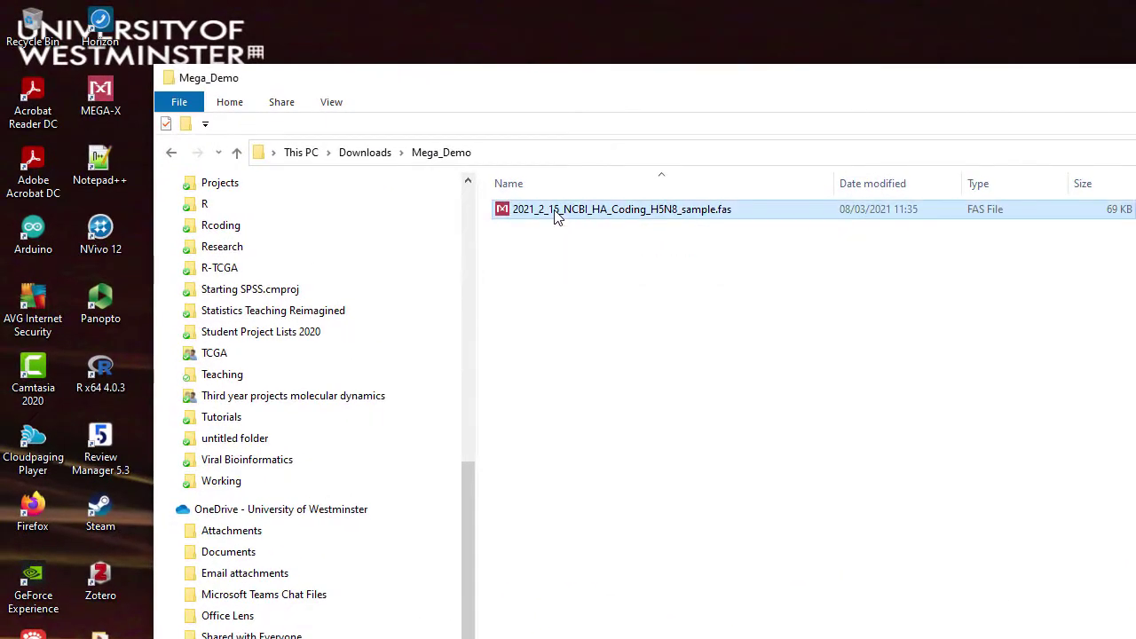
{"action": "double_click", "coordinate": [557, 210]}
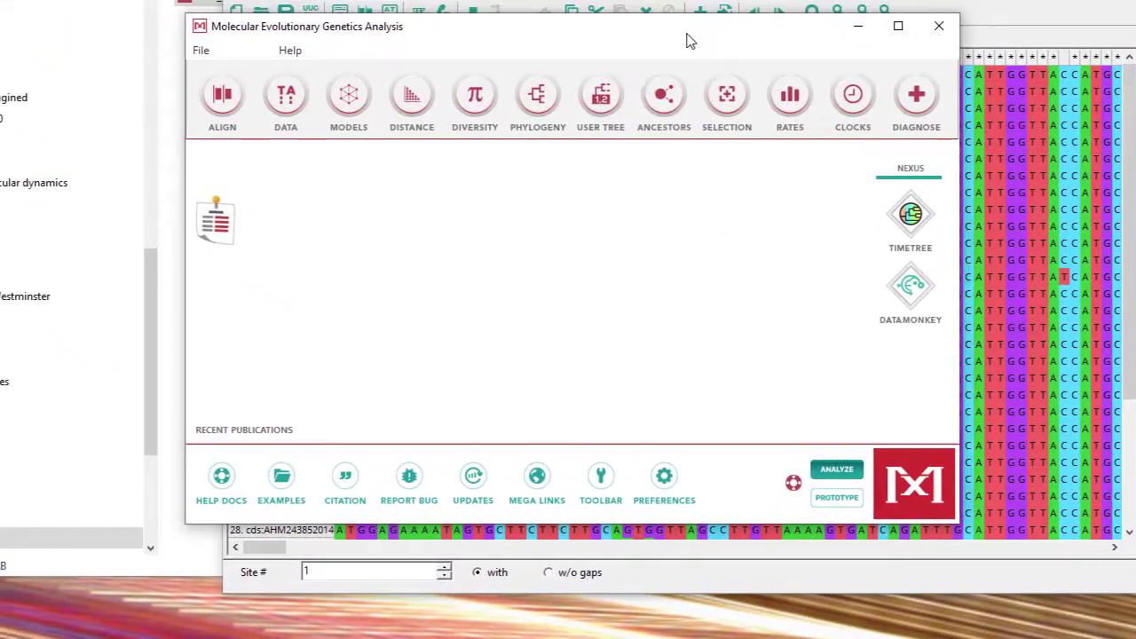
{"action": "left_click_drag", "start_coordinate": [690, 41], "coordinate": [651, 73]}
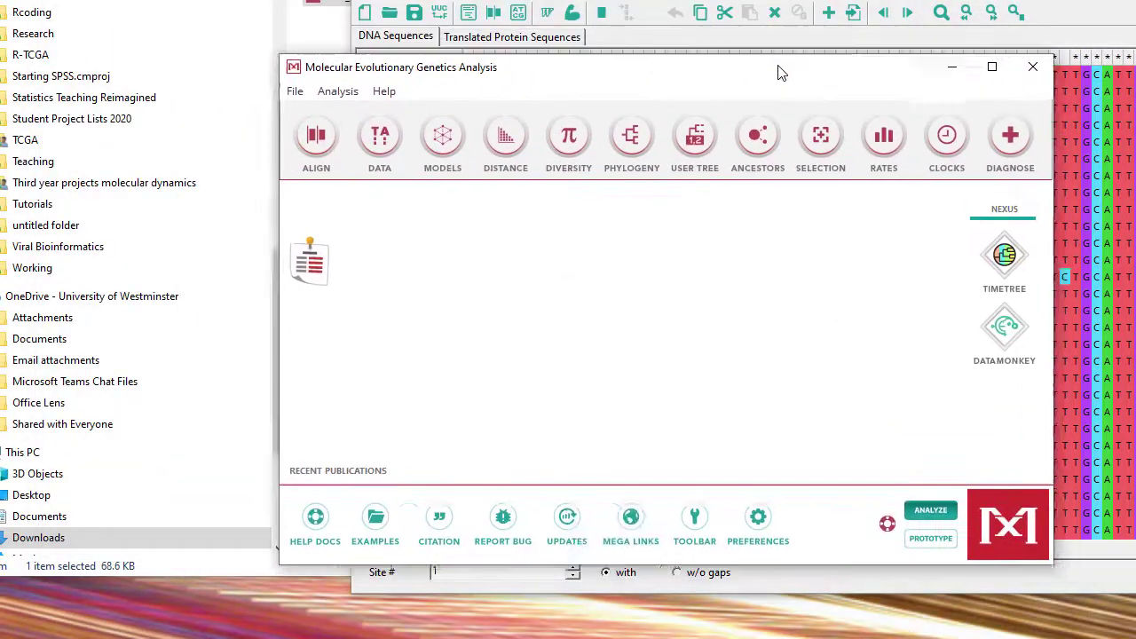
{"action": "left_click_drag", "start_coordinate": [780, 72], "coordinate": [602, 23]}
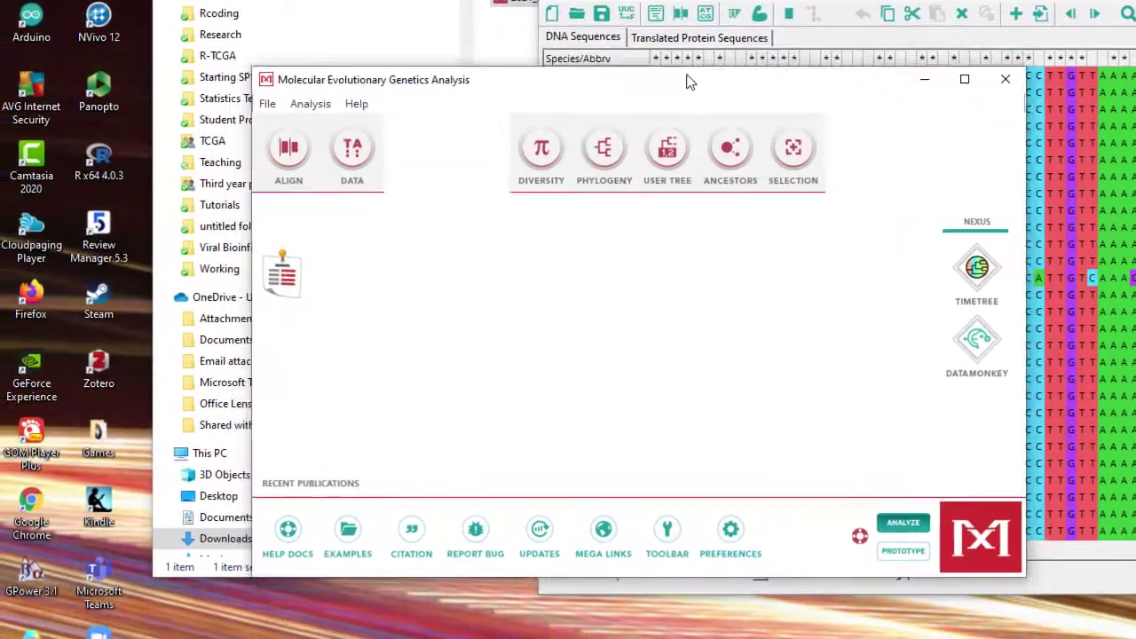
{"action": "left_click_drag", "start_coordinate": [690, 82], "coordinate": [630, 60]}
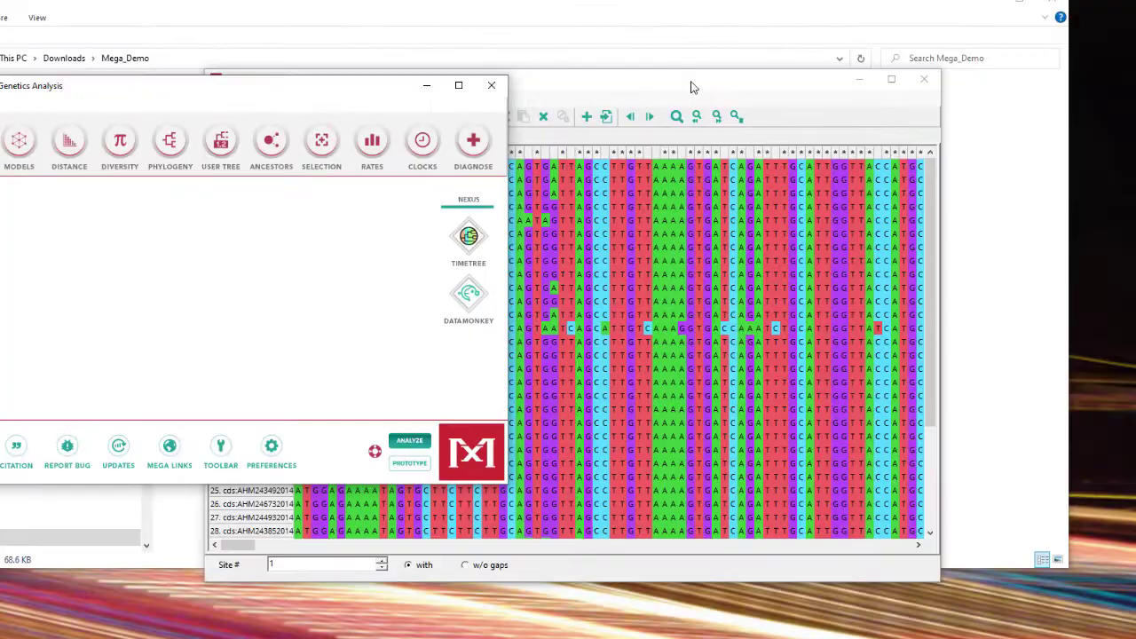
- Bring the Alignment Explorer forward, scroll through the H5N8 sequences, and show the Alignment menu
{"action": "left_click", "coordinate": [1027, 85]}
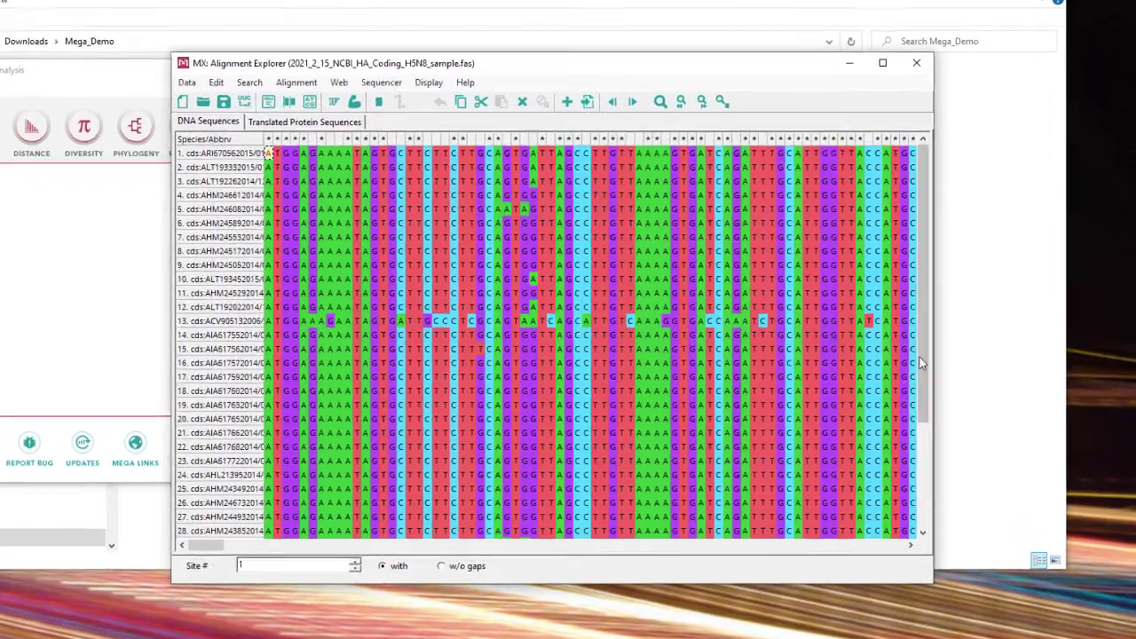
{"action": "scroll", "coordinate": [935, 443], "scroll_direction": "down", "scroll_amount": 3}
{"action": "scroll", "coordinate": [891, 422], "scroll_direction": "down", "scroll_amount": 1}
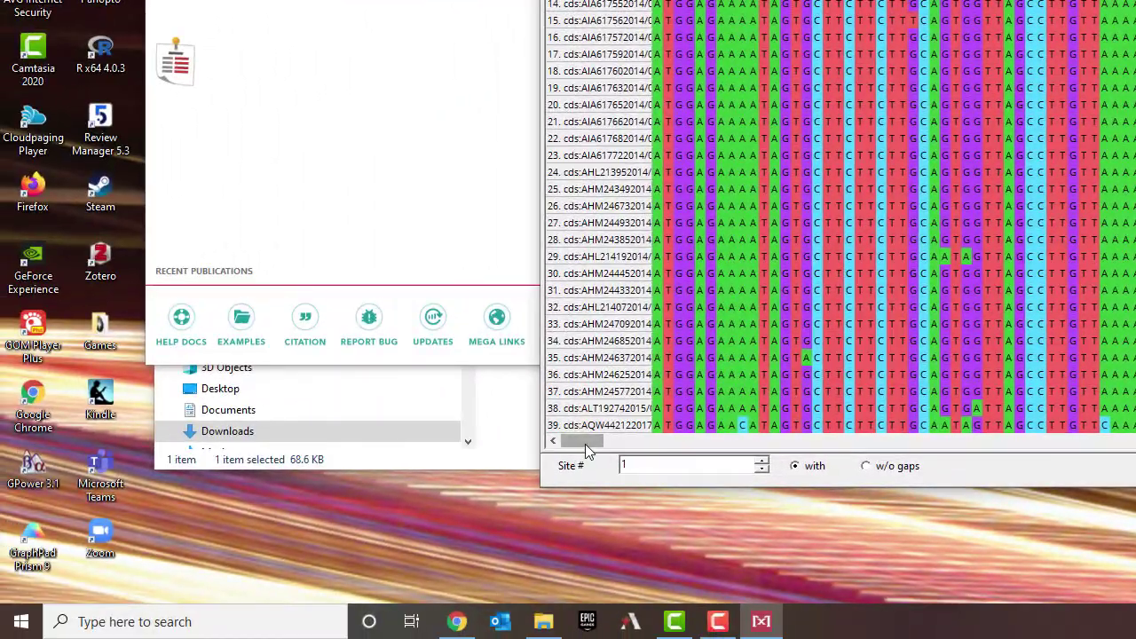
{"action": "left_click_drag", "start_coordinate": [585, 444], "coordinate": [533, 460]}
{"action": "mouse_move", "coordinate": [375, 479]}
{"action": "left_mouse_down"}
{"action": "mouse_move", "coordinate": [464, 482]}
{"action": "mouse_move", "coordinate": [369, 480]}
{"action": "left_mouse_up"}
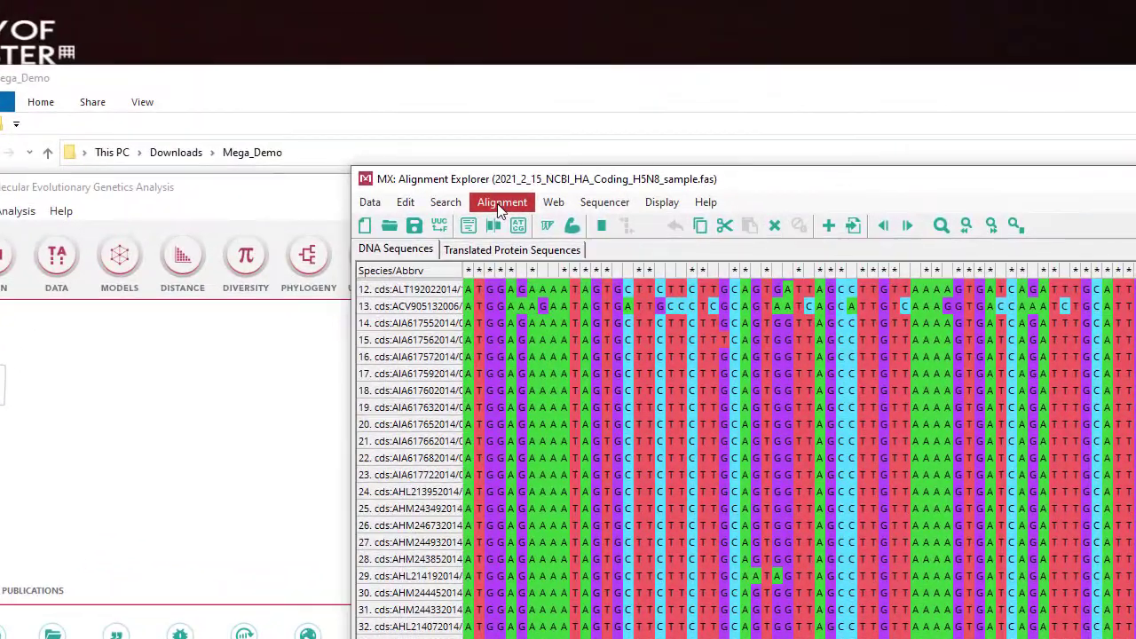
{"action": "left_click", "coordinate": [501, 204]}
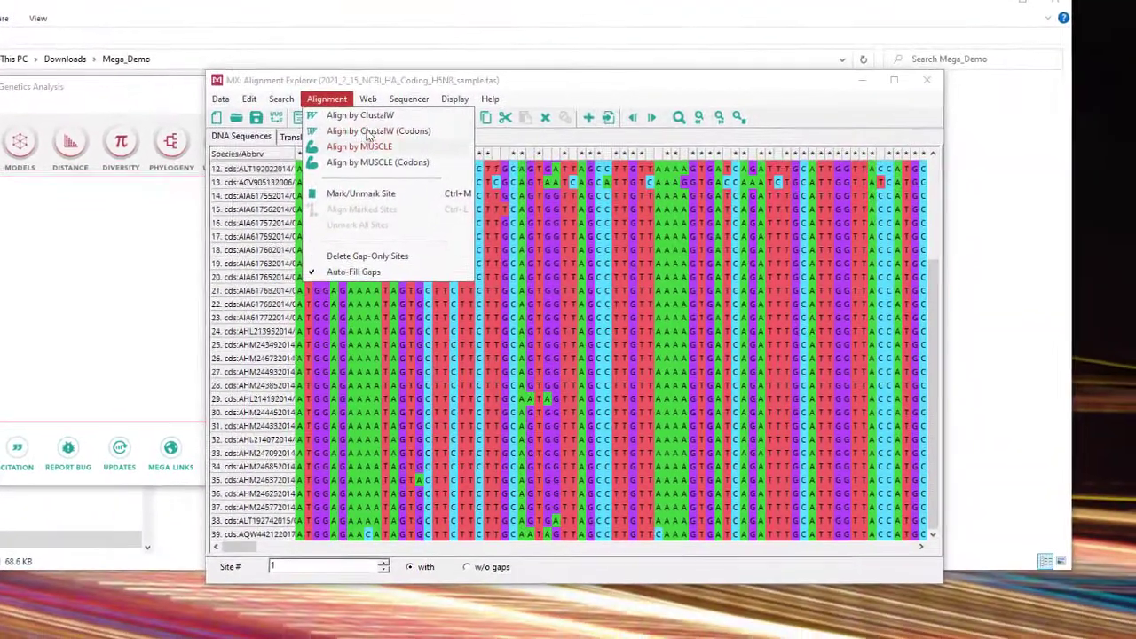
- Return to row 1 and choose Alignment > Align by MUSCLE (Codons)
{"action": "key", "text": "Escape"}
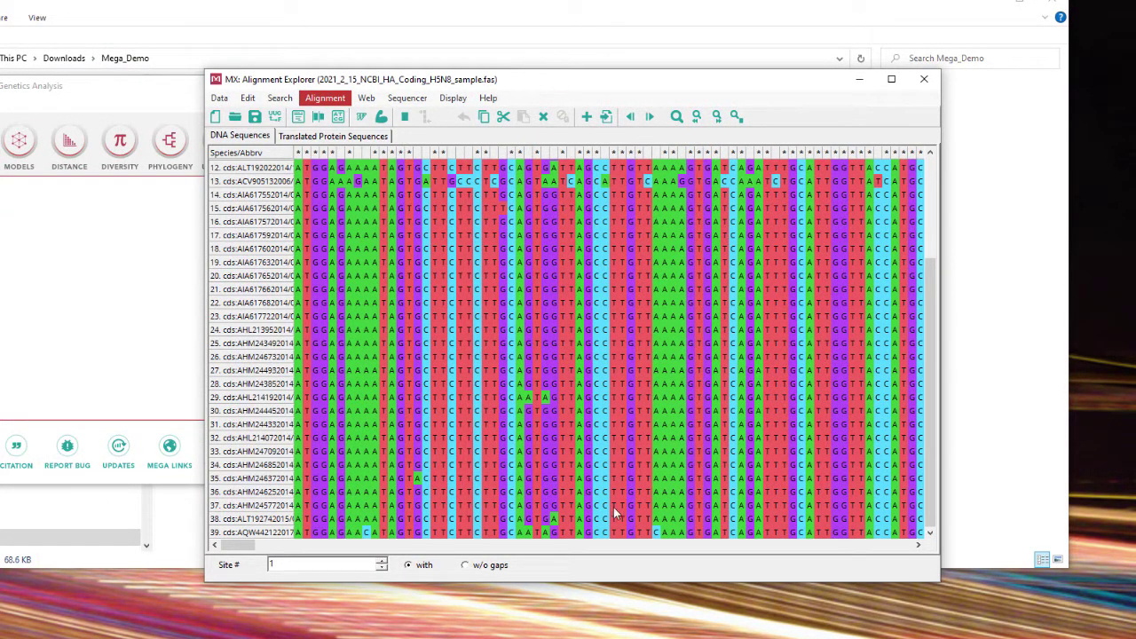
{"action": "scroll", "coordinate": [548, 494], "scroll_direction": "up", "scroll_amount": 3}
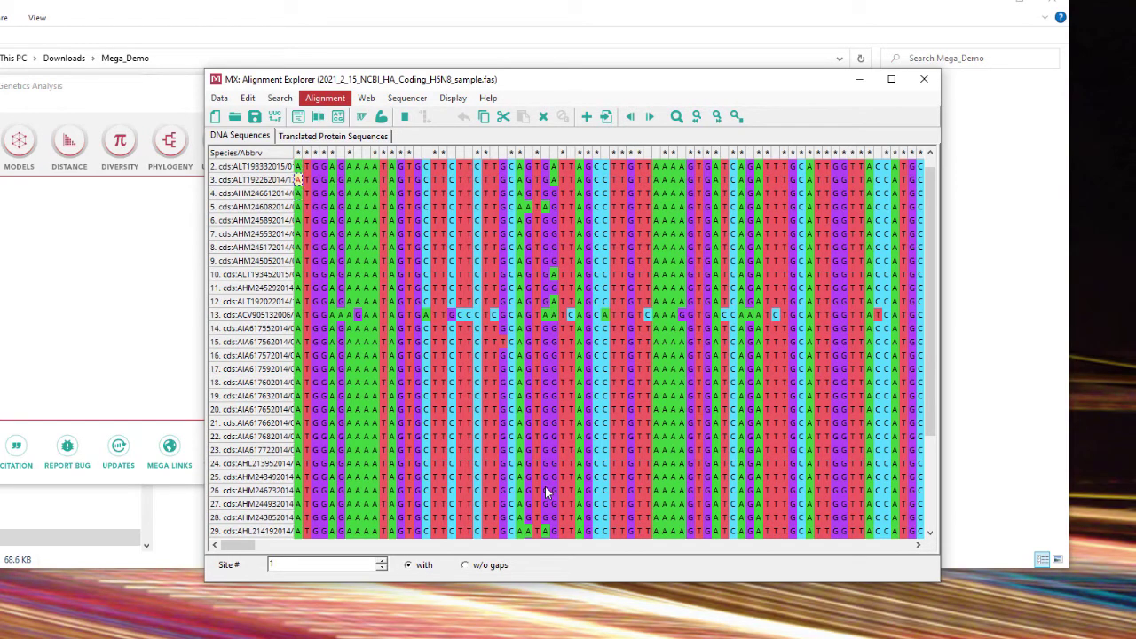
{"action": "scroll", "coordinate": [528, 444], "scroll_direction": "up", "scroll_amount": 1}
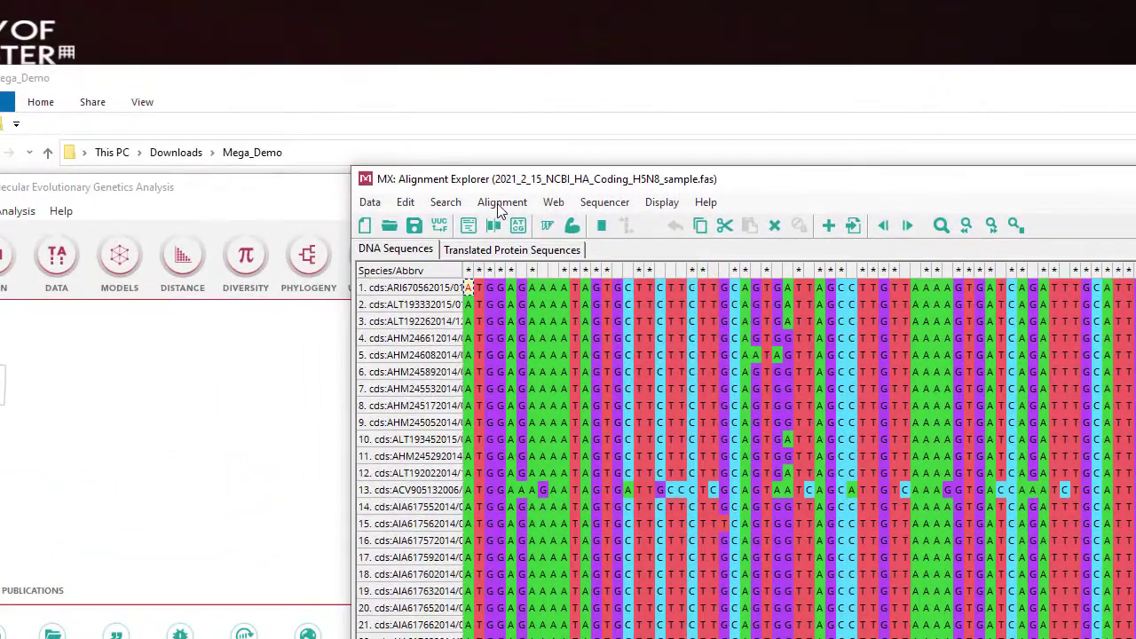
{"action": "left_click", "coordinate": [500, 204]}
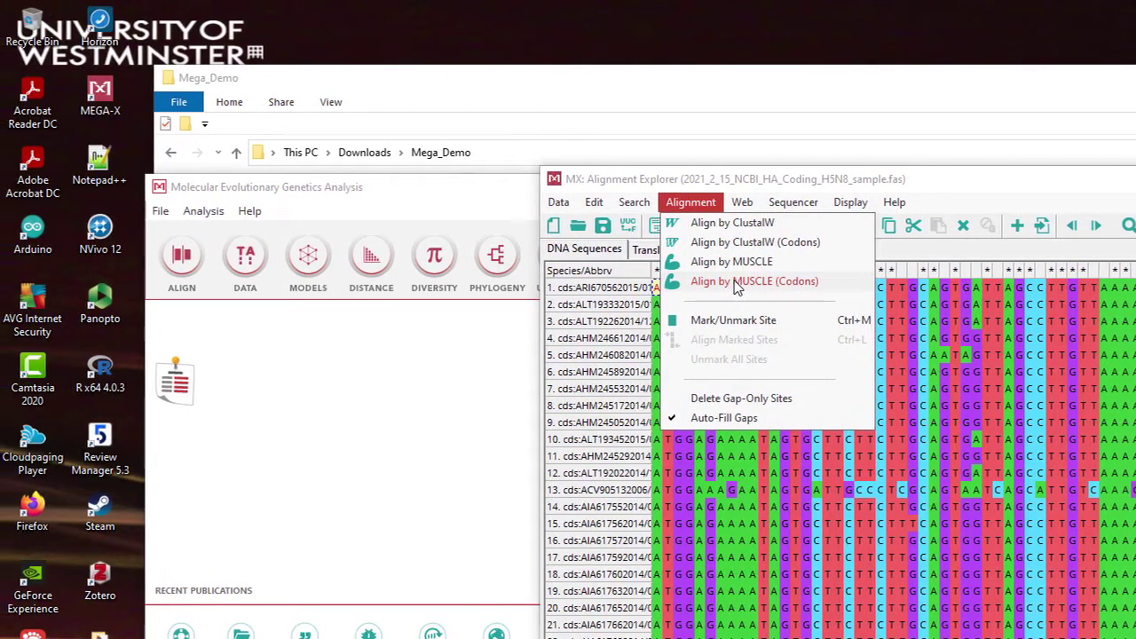
{"action": "left_click", "coordinate": [547, 282]}
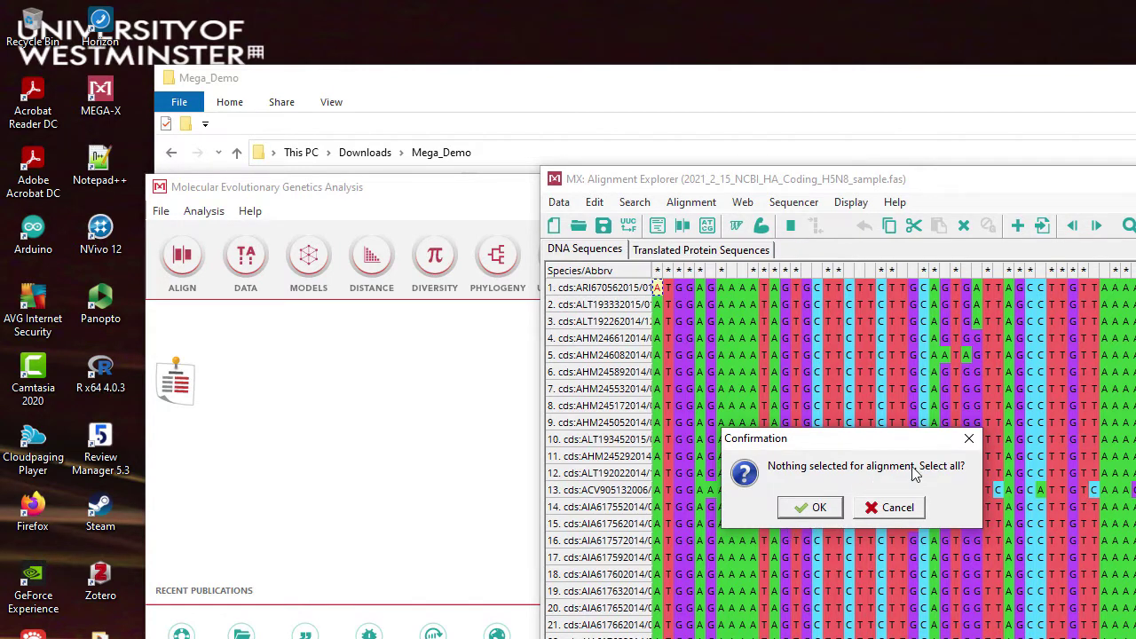
- Select all sequences, keep default MUSCLE options, and remove gaps so the codon alignment runs
{"action": "left_click", "coordinate": [805, 512]}
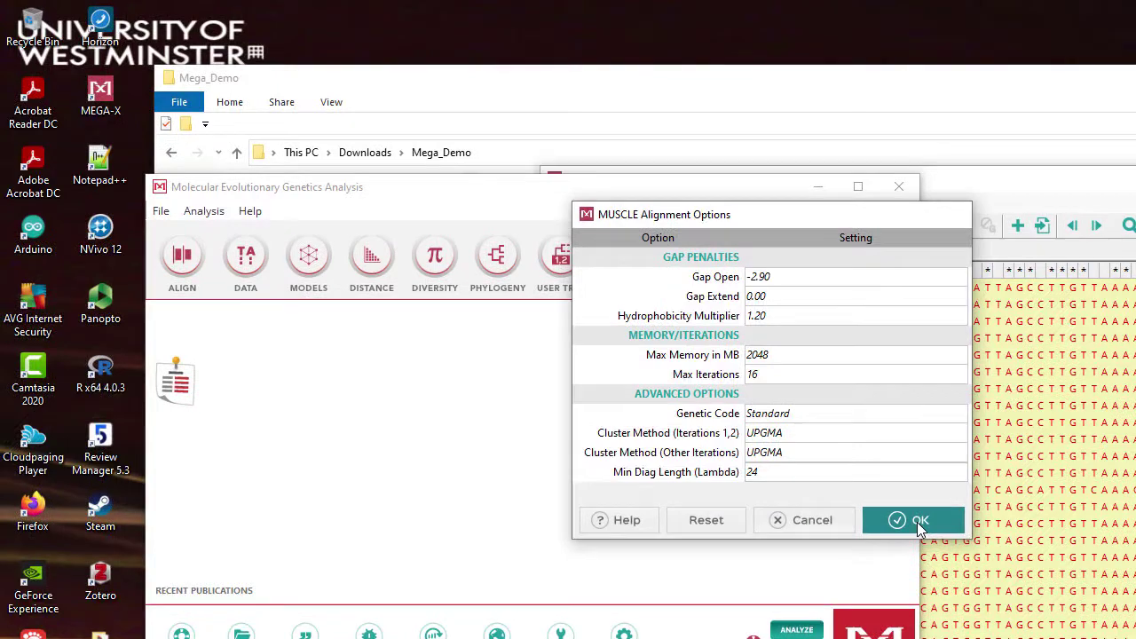
{"action": "left_click", "coordinate": [728, 415]}
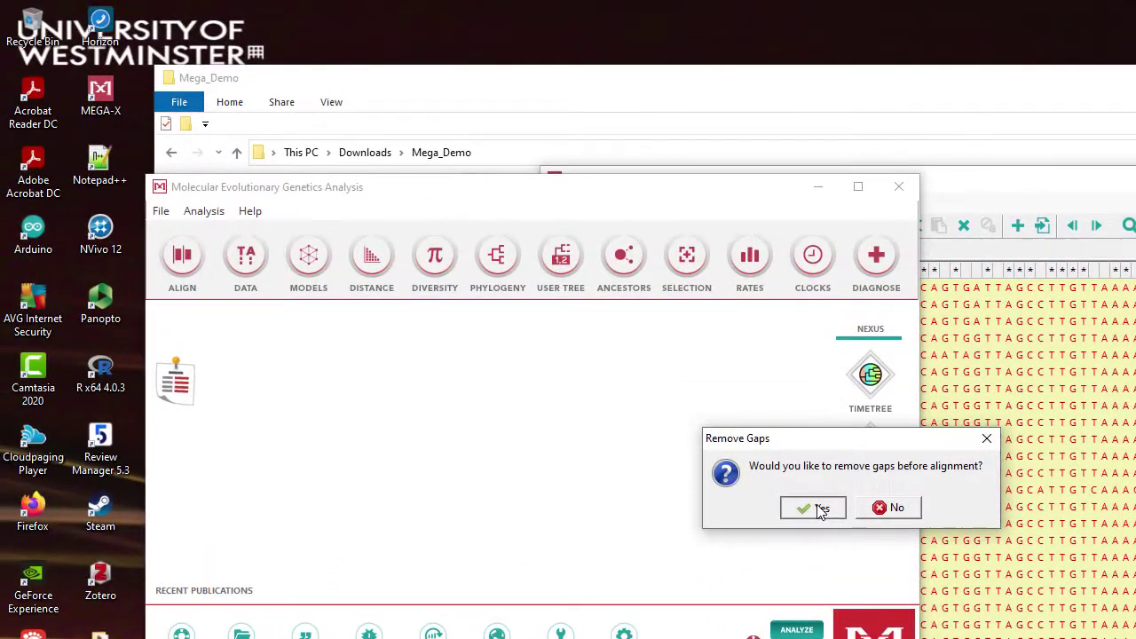
{"action": "left_click", "coordinate": [630, 296]}
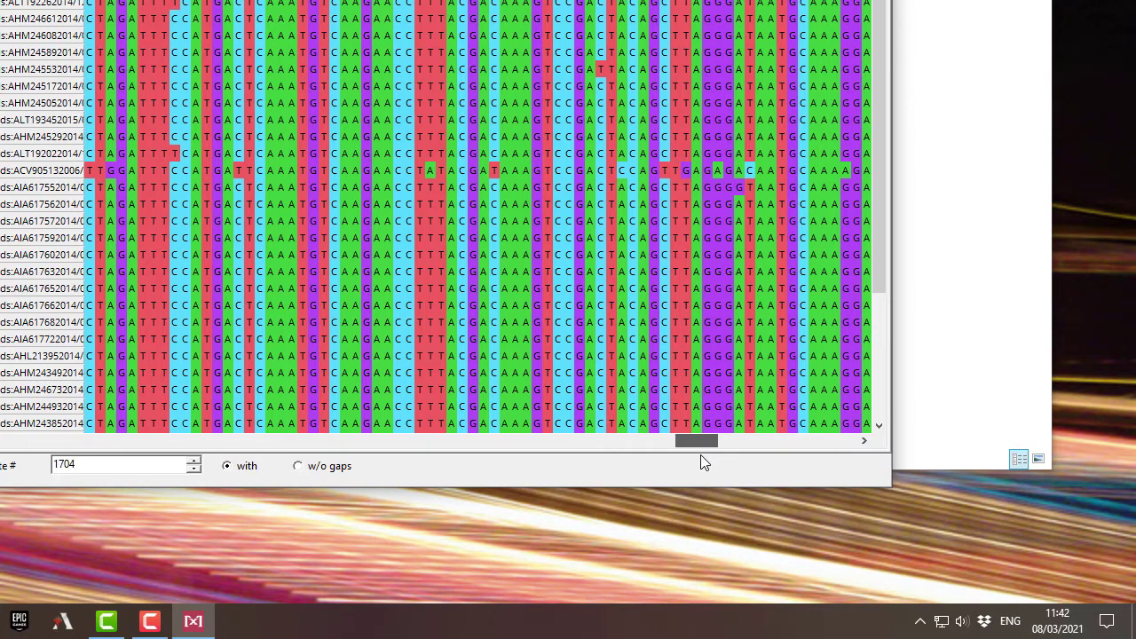
{"action": "left_click_drag", "start_coordinate": [701, 454], "coordinate": [604, 448]}
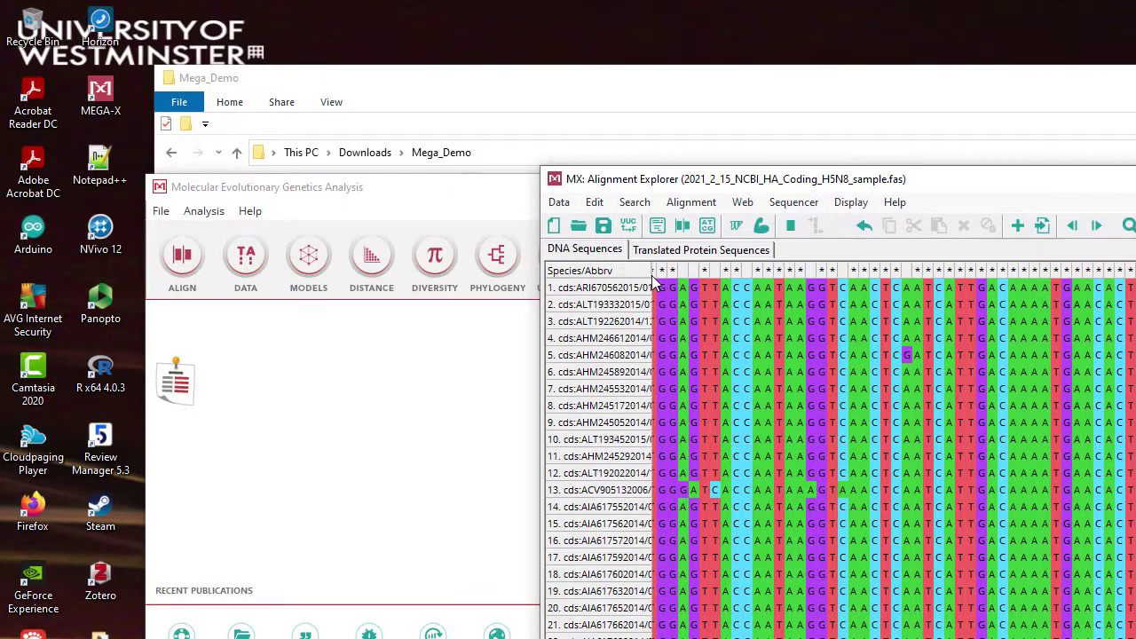
{"action": "left_click_drag", "start_coordinate": [654, 283], "coordinate": [845, 293]}
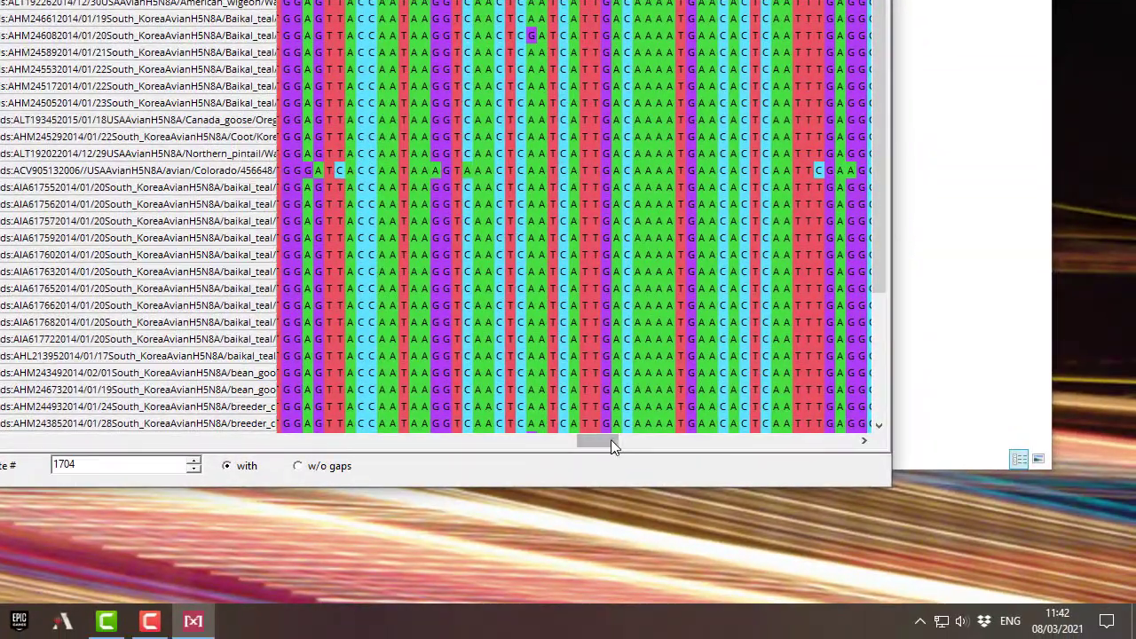
{"action": "left_click_drag", "start_coordinate": [610, 441], "coordinate": [513, 441]}
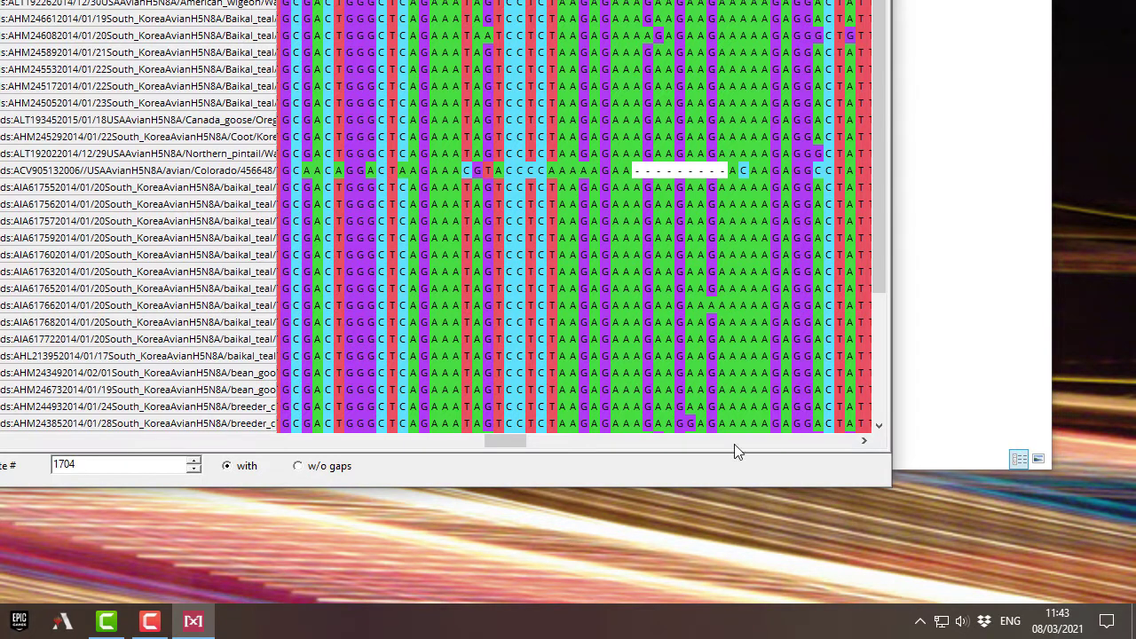
{"action": "left_click_drag", "start_coordinate": [514, 439], "coordinate": [382, 439]}
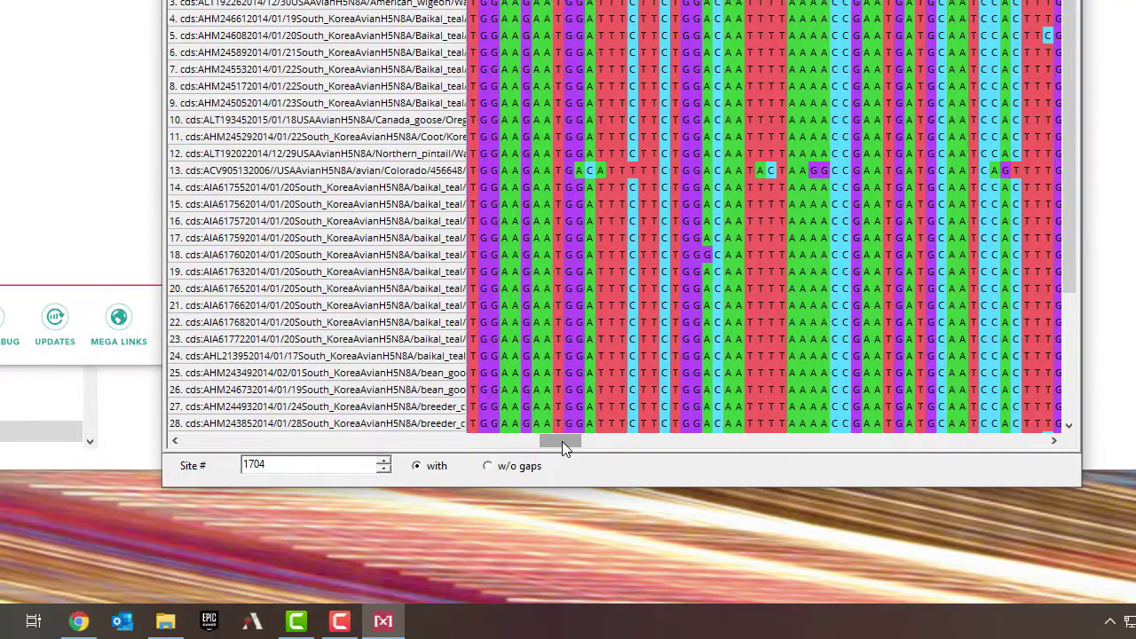
{"action": "left_click_drag", "start_coordinate": [455, 441], "coordinate": [370, 448]}
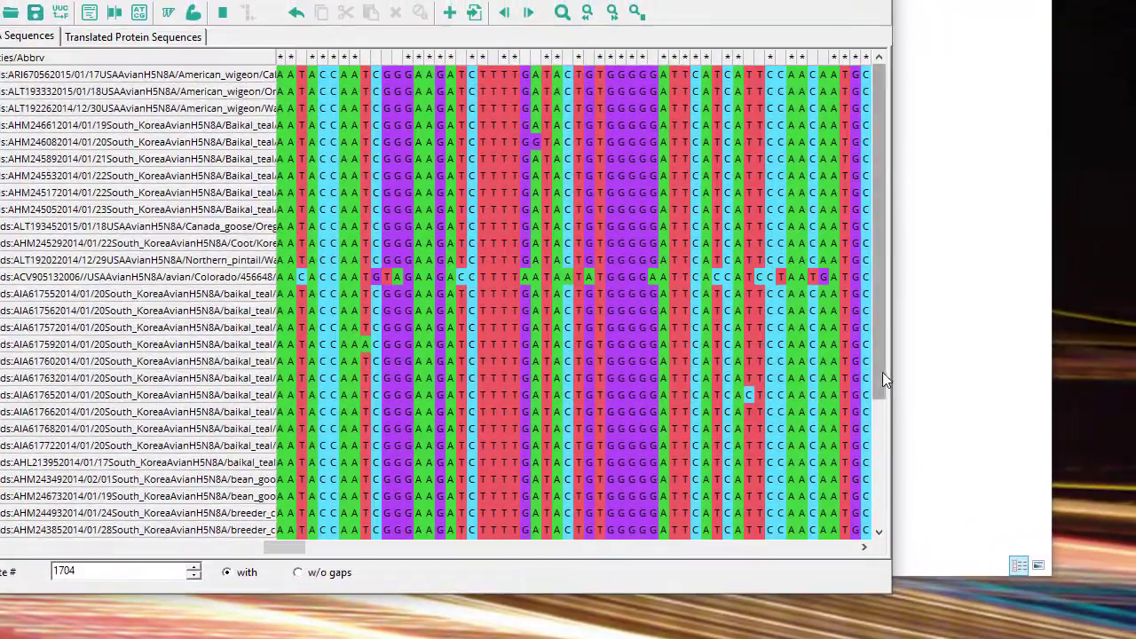
{"action": "left_click_drag", "start_coordinate": [1071, 265], "coordinate": [1069, 280]}
{"action": "left_click_drag", "start_coordinate": [879, 391], "coordinate": [927, 288]}
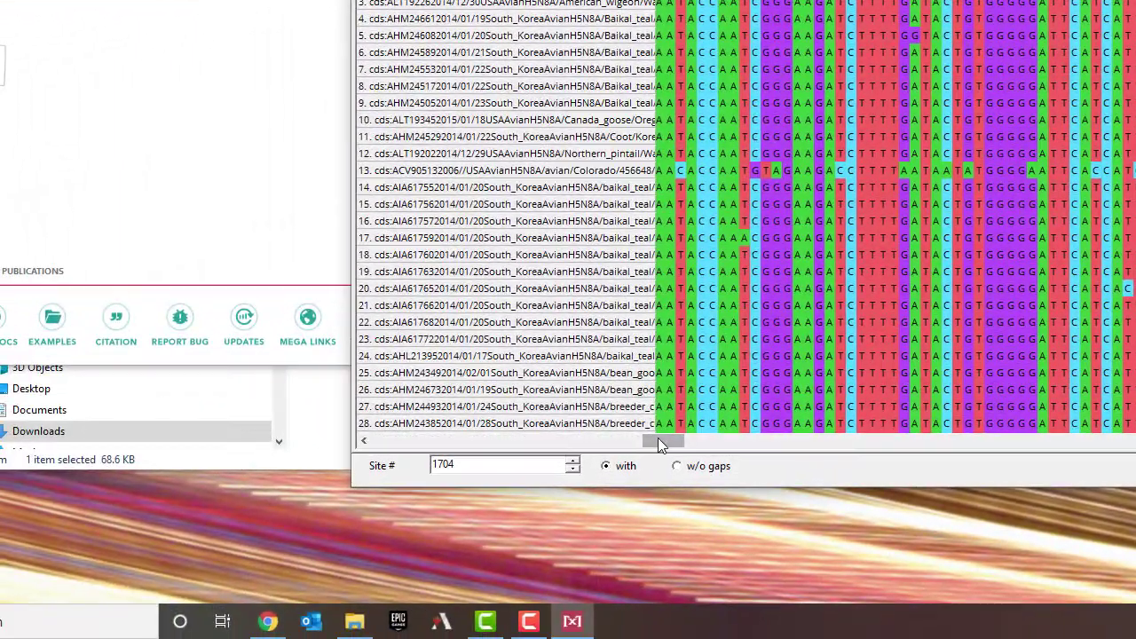
{"action": "left_click_drag", "start_coordinate": [281, 546], "coordinate": [320, 545]}
{"action": "left_click_drag", "start_coordinate": [699, 442], "coordinate": [891, 455]}
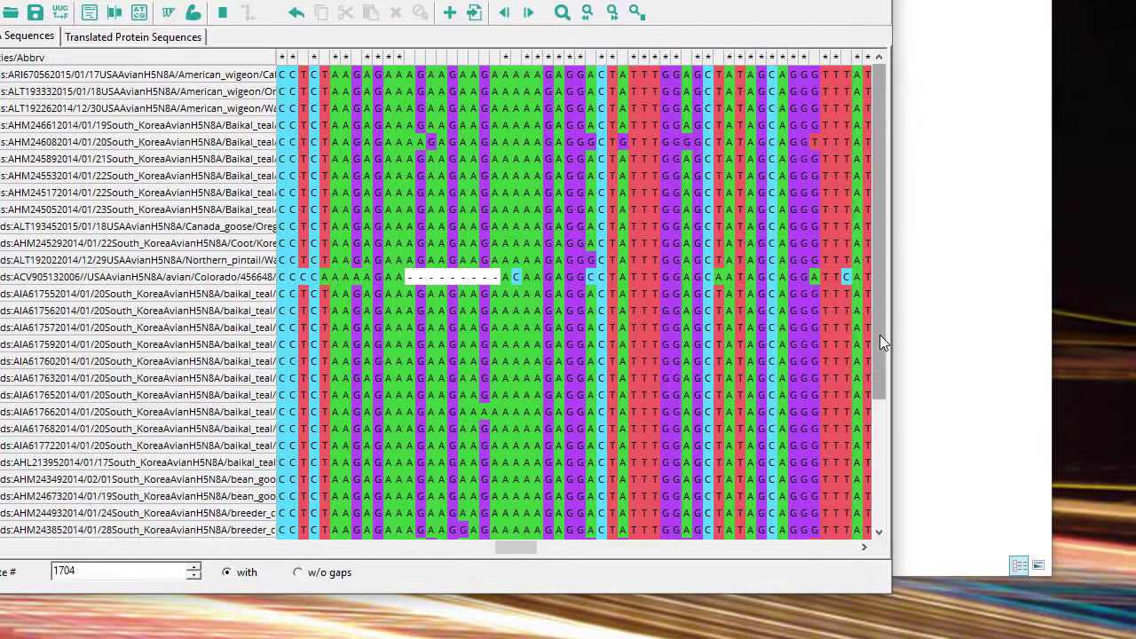
{"action": "left_click_drag", "start_coordinate": [1095, 275], "coordinate": [1106, 392]}
{"action": "left_click_drag", "start_coordinate": [893, 460], "coordinate": [891, 359]}
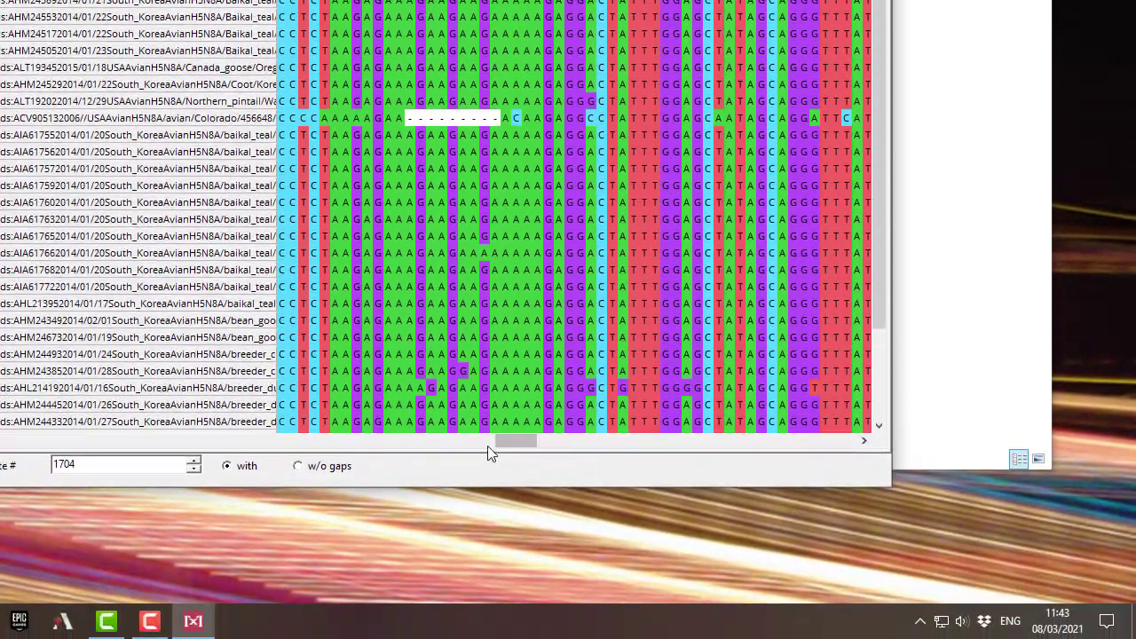
{"action": "left_click_drag", "start_coordinate": [510, 442], "coordinate": [13, 442]}
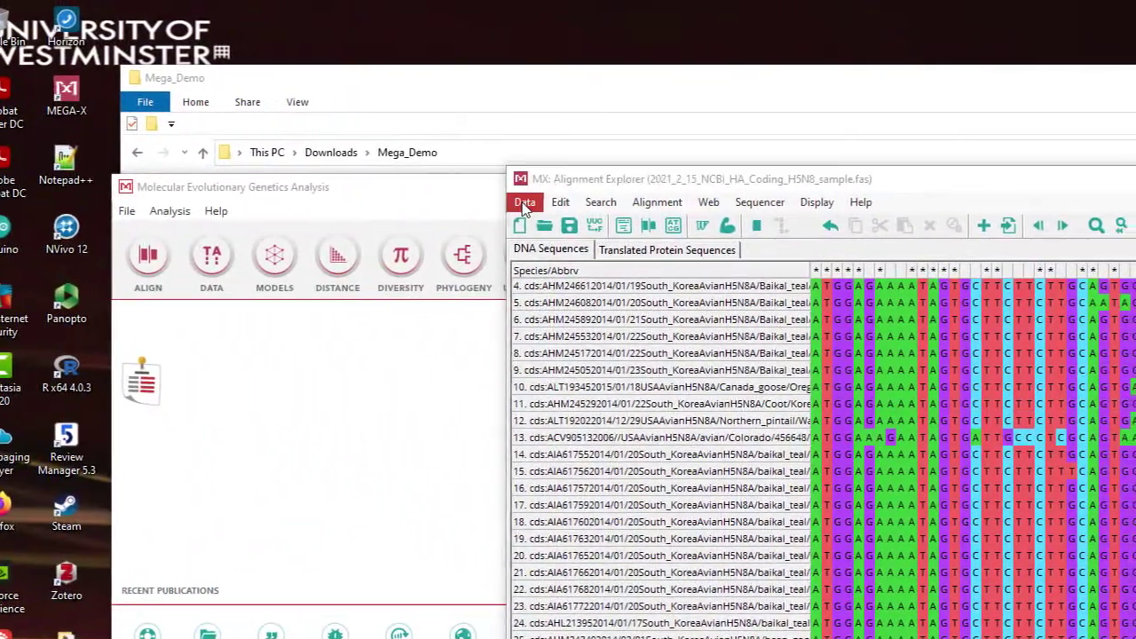
- Send the alignment via Data > Phylogenetic Analysis as protein-coding data and return to the main window
{"action": "left_click", "coordinate": [274, 41]}
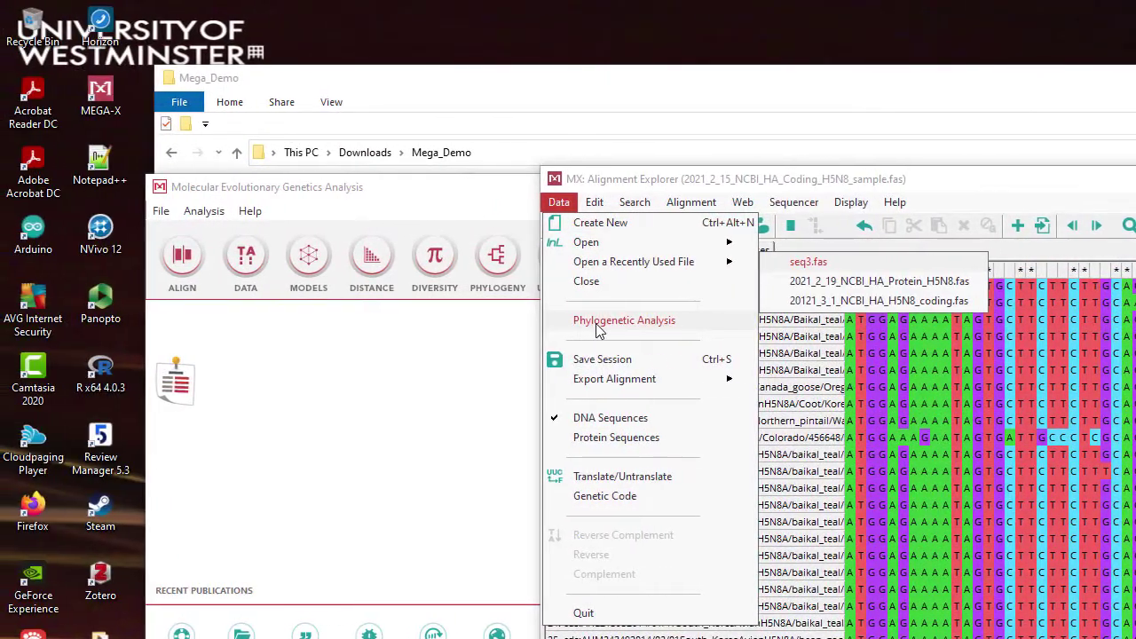
{"action": "left_click", "coordinate": [600, 321]}
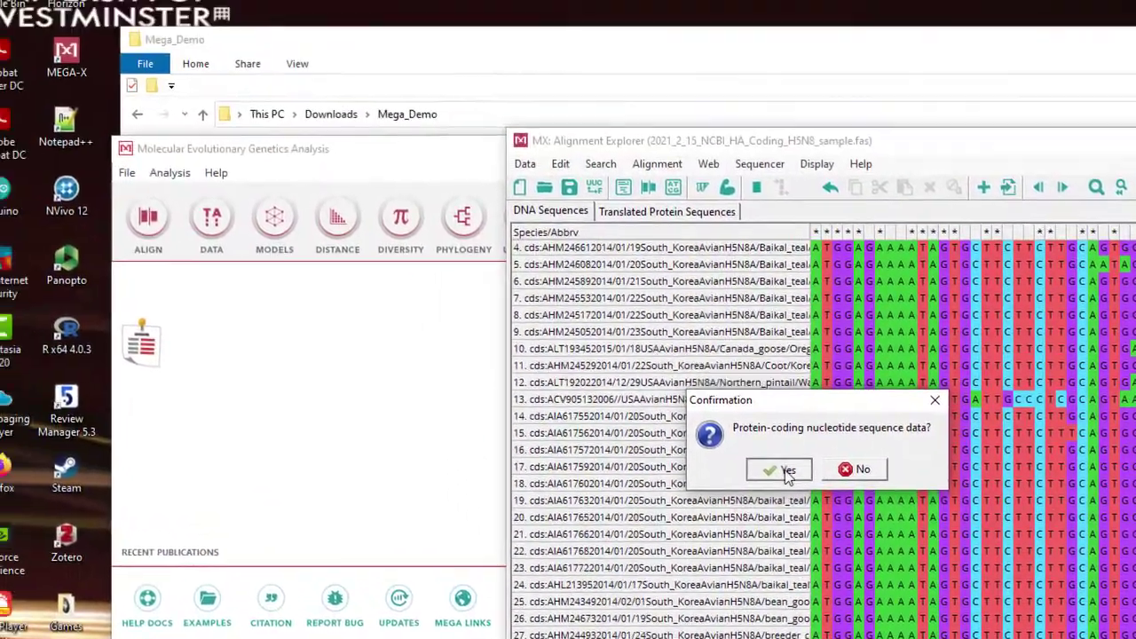
{"action": "left_click", "coordinate": [786, 472]}
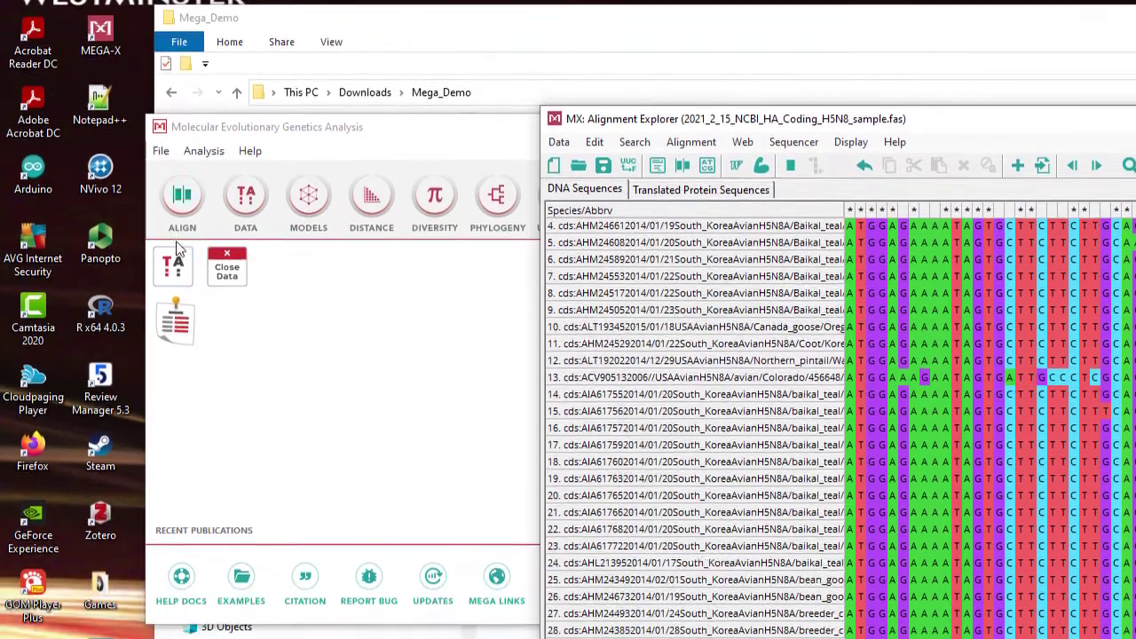
{"action": "left_click", "coordinate": [447, 144]}
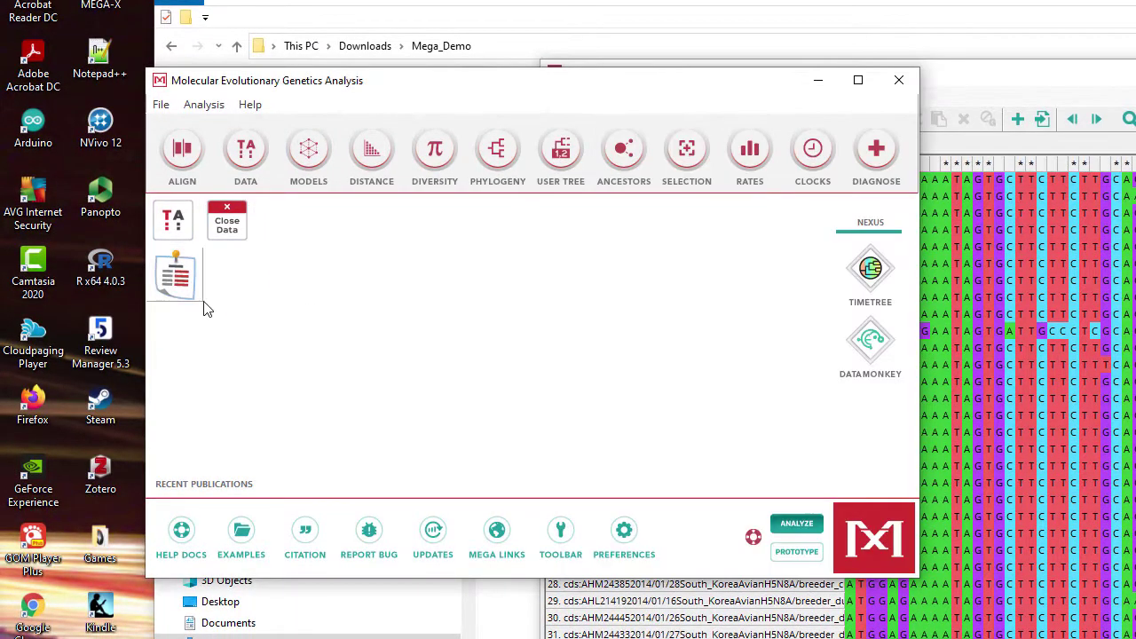
{"action": "left_click", "coordinate": [174, 228]}
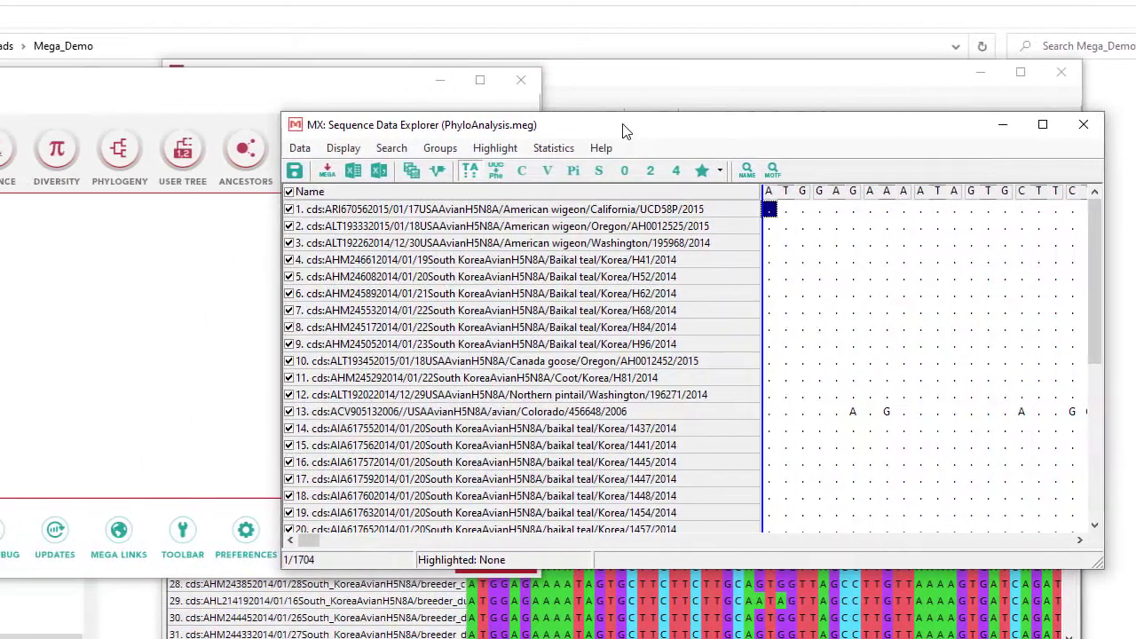
{"action": "left_click_drag", "start_coordinate": [531, 132], "coordinate": [369, 112]}
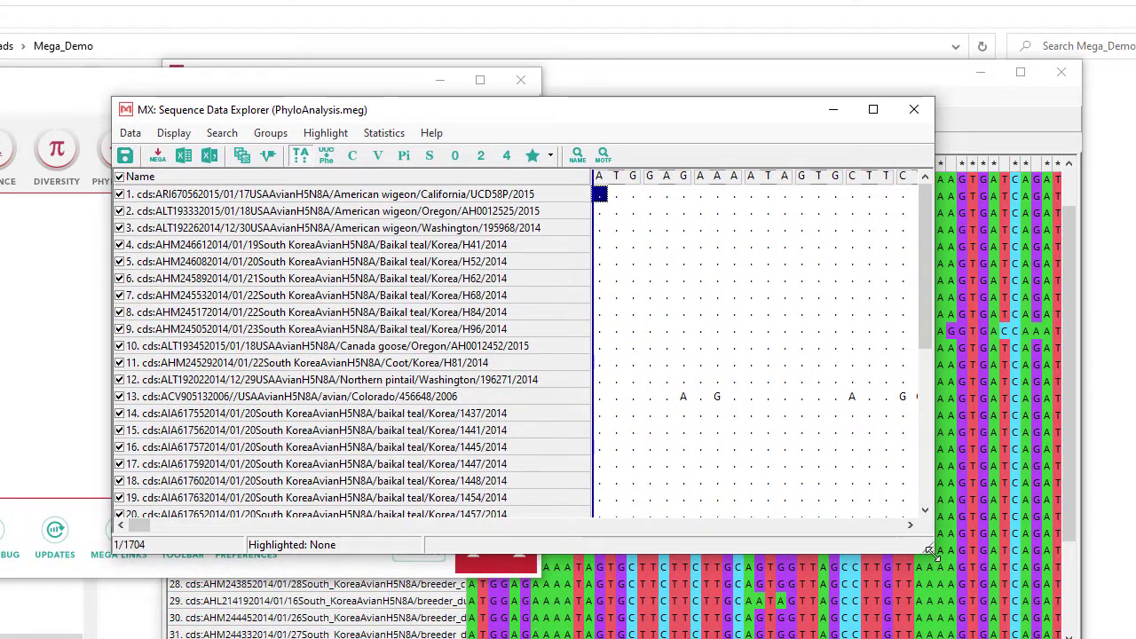
{"action": "left_click_drag", "start_coordinate": [931, 552], "coordinate": [1106, 638]}
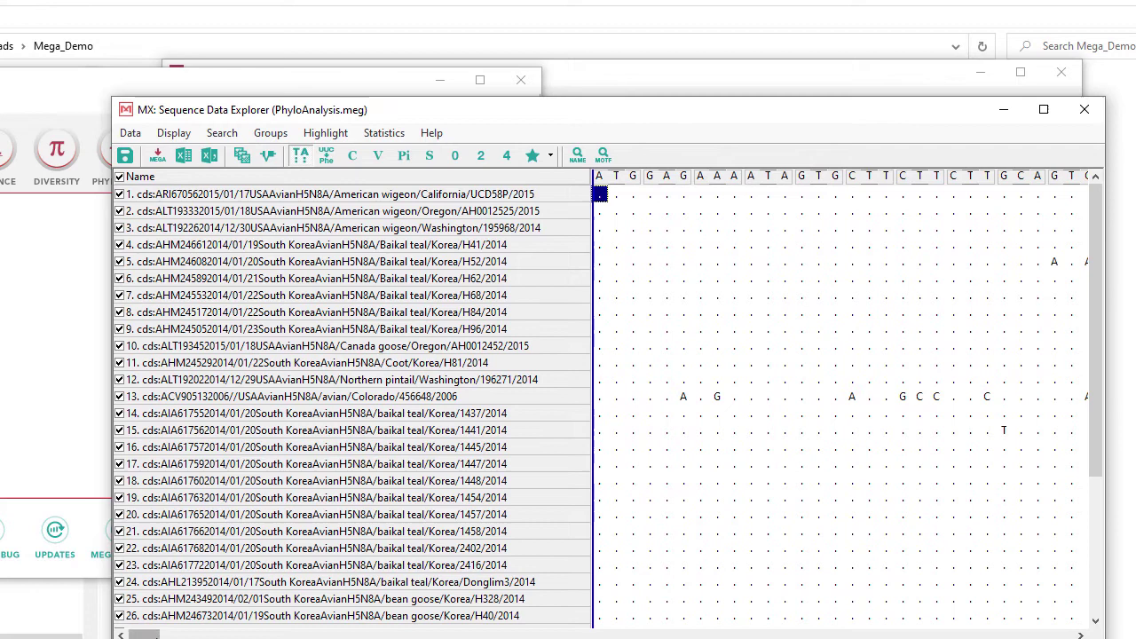
{"action": "left_click_drag", "start_coordinate": [142, 636], "coordinate": [299, 636]}
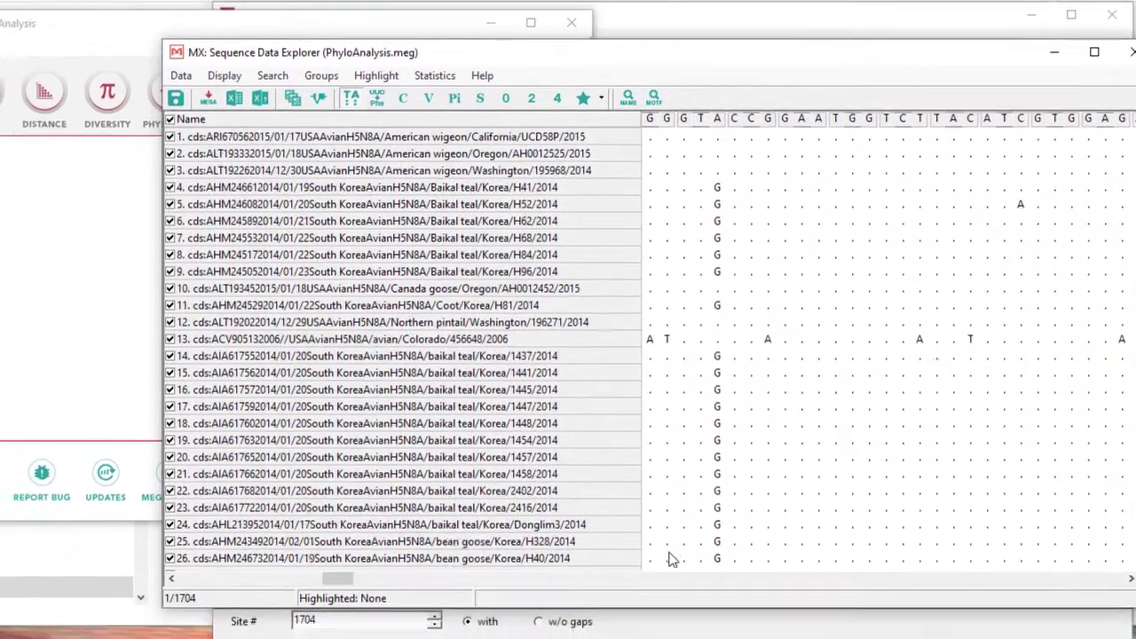
{"action": "left_click_drag", "start_coordinate": [287, 635], "coordinate": [356, 638]}
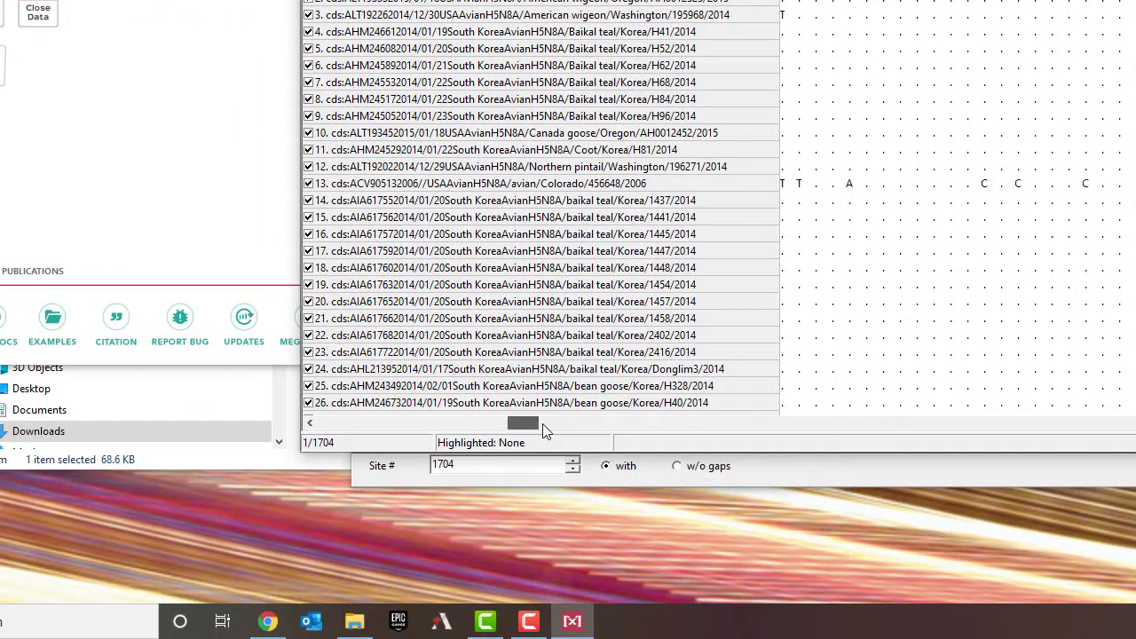
{"action": "left_click_drag", "start_coordinate": [545, 430], "coordinate": [813, 417]}
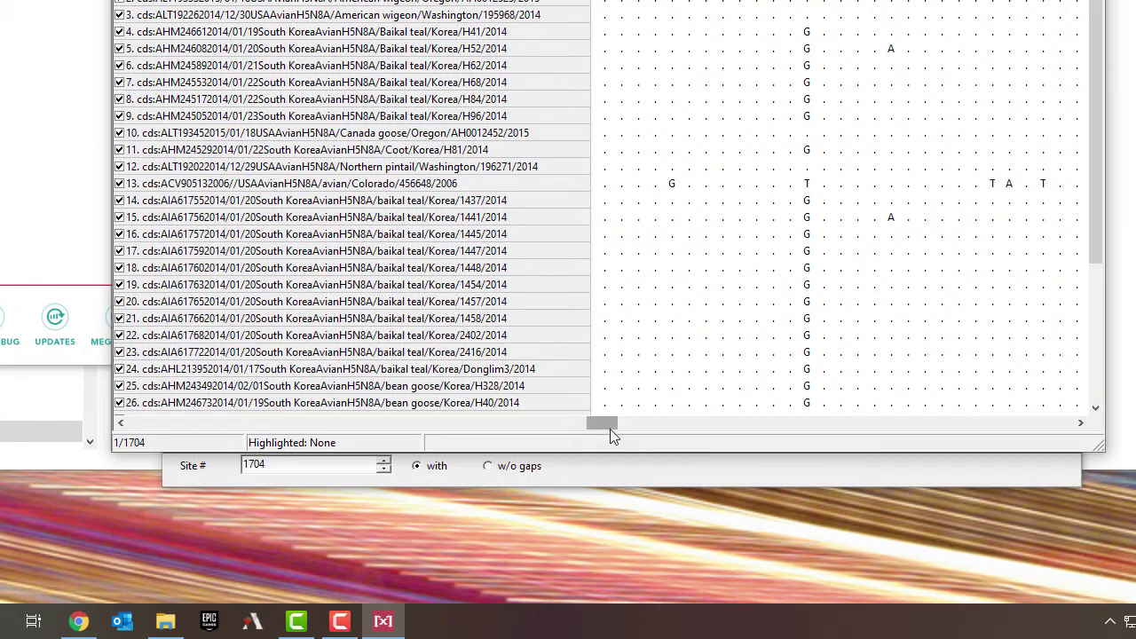
{"action": "left_click_drag", "start_coordinate": [798, 427], "coordinate": [816, 426]}
{"action": "left_click_drag", "start_coordinate": [628, 432], "coordinate": [810, 404]}
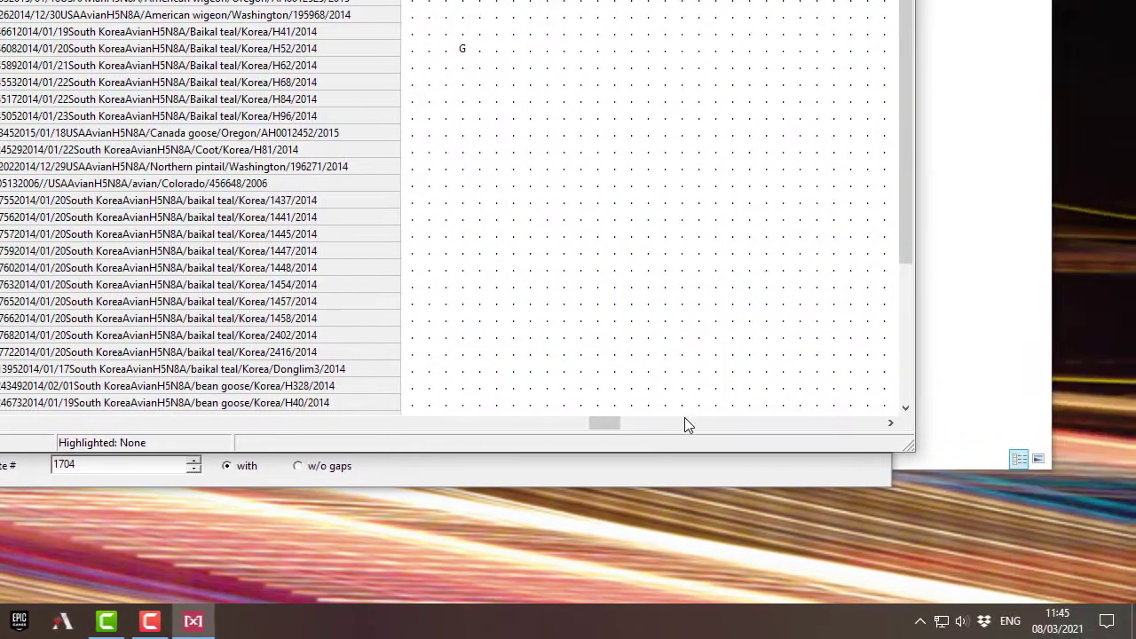
{"action": "left_click_drag", "start_coordinate": [615, 428], "coordinate": [783, 451]}
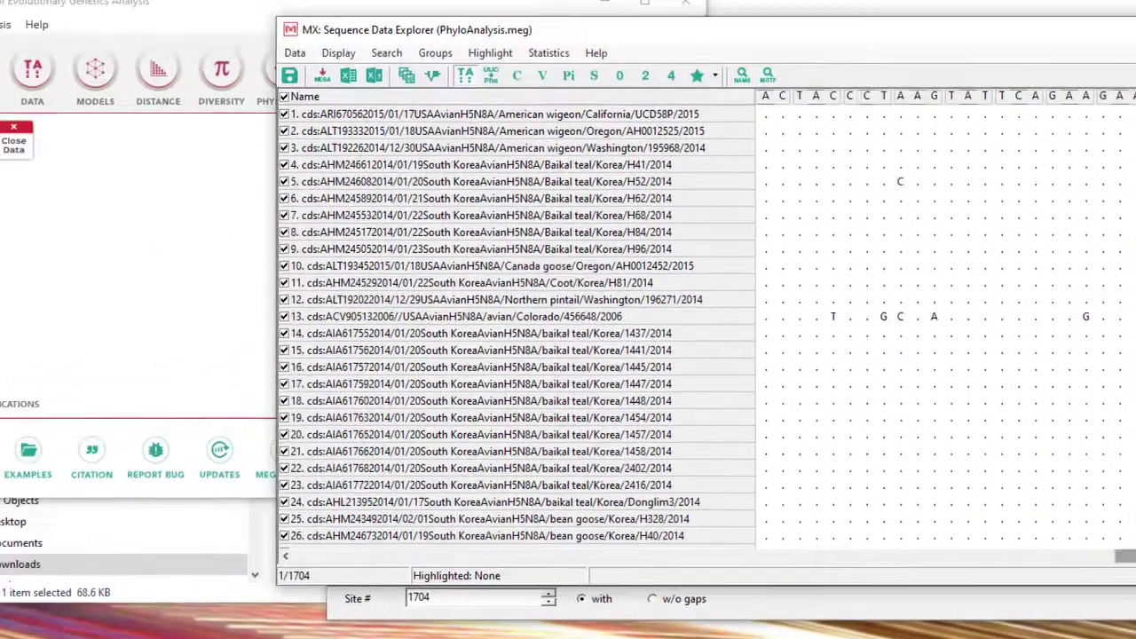
- Close the sequence data viewer, reposition the main window, and show the PHYLOGENY methods list
{"action": "key", "text": "alt+F4"}
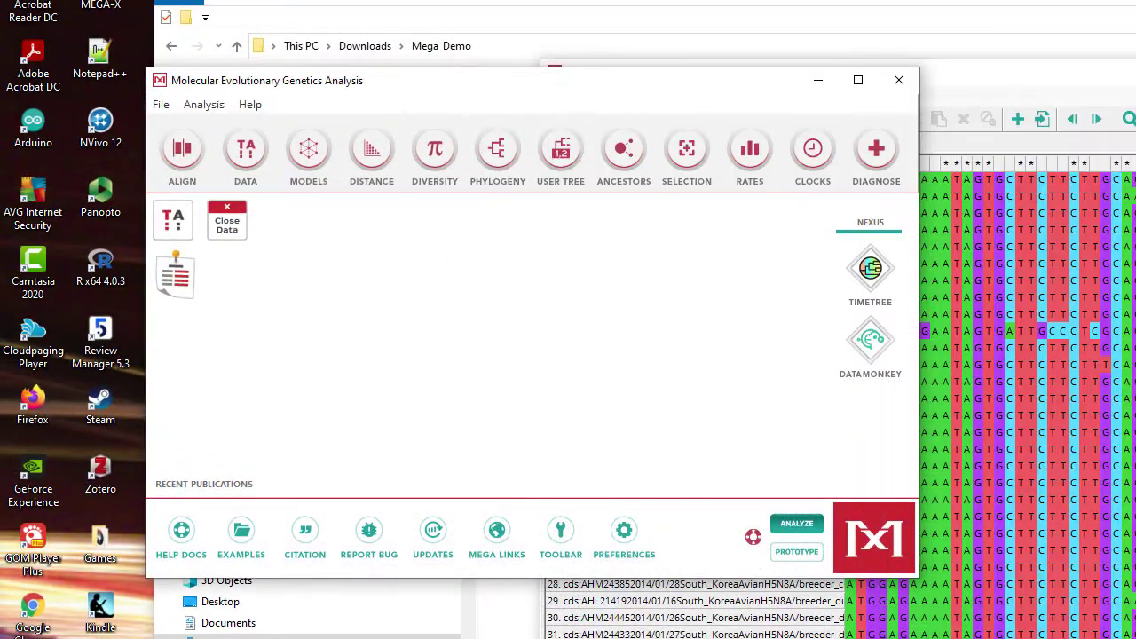
{"action": "left_click_drag", "start_coordinate": [426, 95], "coordinate": [623, 60]}
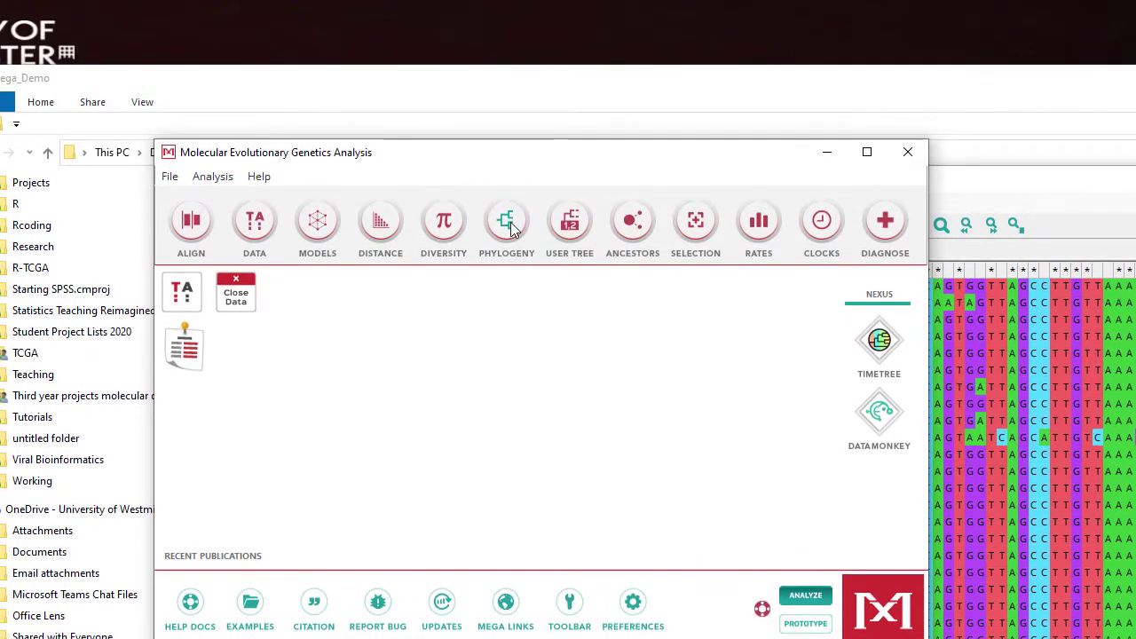
{"action": "left_click", "coordinate": [511, 120]}
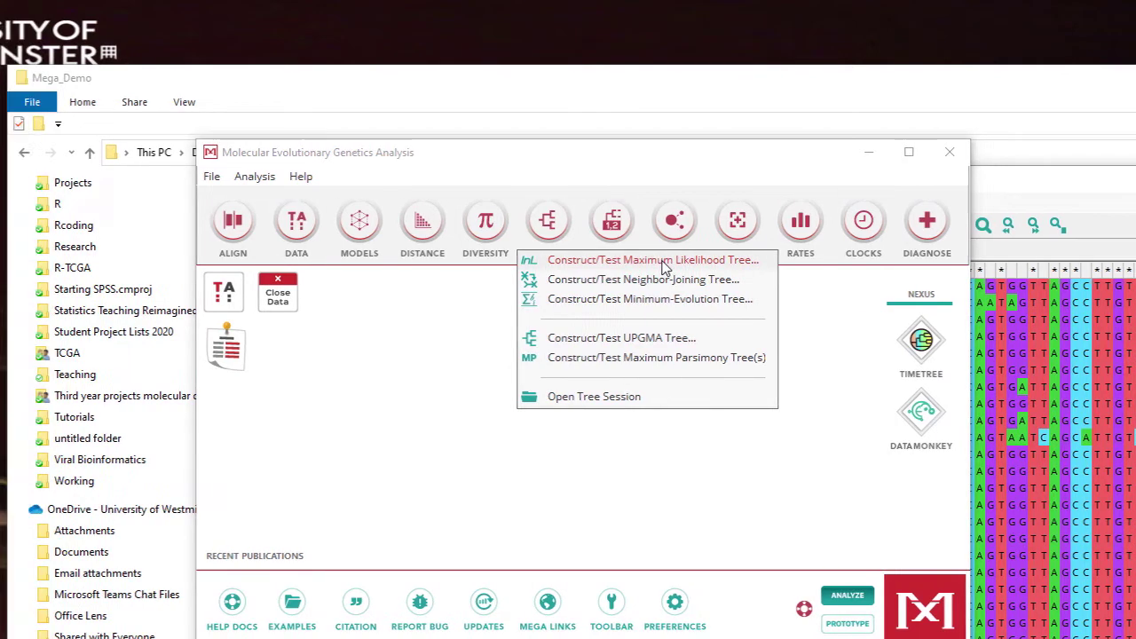
- Choose Construct/Test Maximum Likelihood Tree using the active PhyloAnalysis.meg data
{"action": "left_click", "coordinate": [624, 267]}
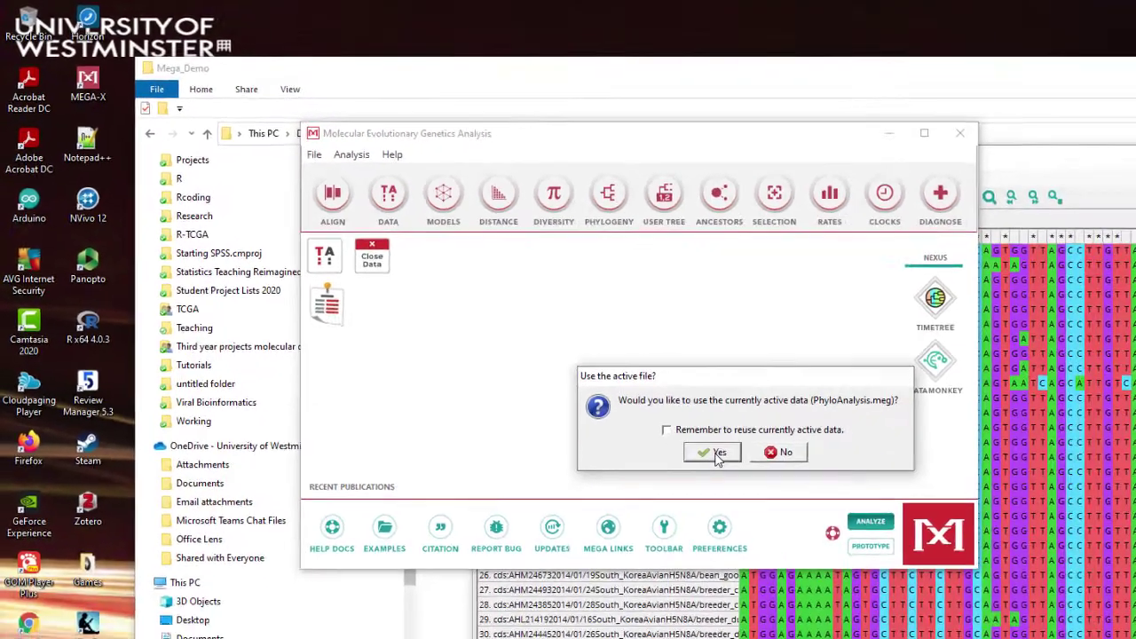
{"action": "left_click", "coordinate": [717, 454]}
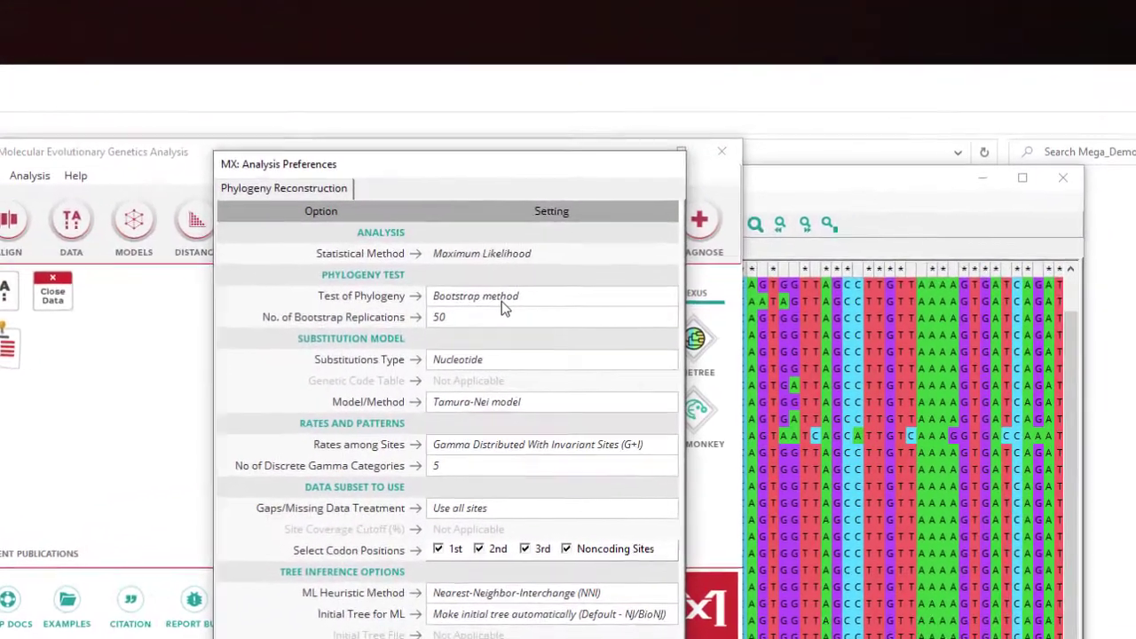
{"action": "left_click", "coordinate": [729, 241]}
- Set Test of Phylogeny to Bootstrap method with 50 bootstrap replications
{"action": "left_click", "coordinate": [533, 300]}
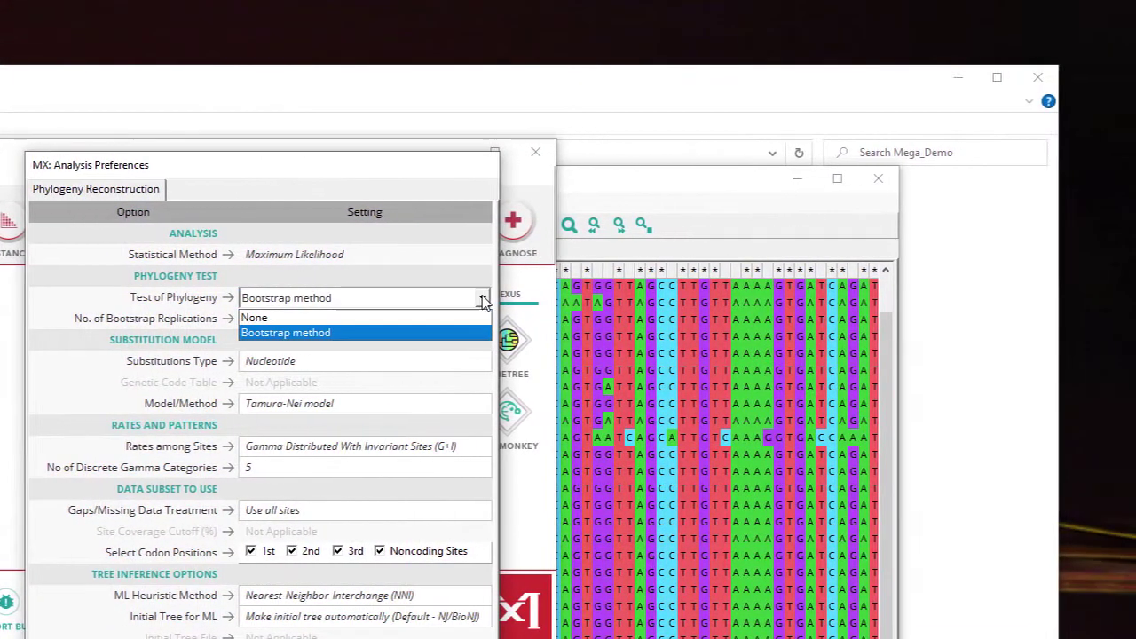
{"action": "left_click", "coordinate": [499, 297]}
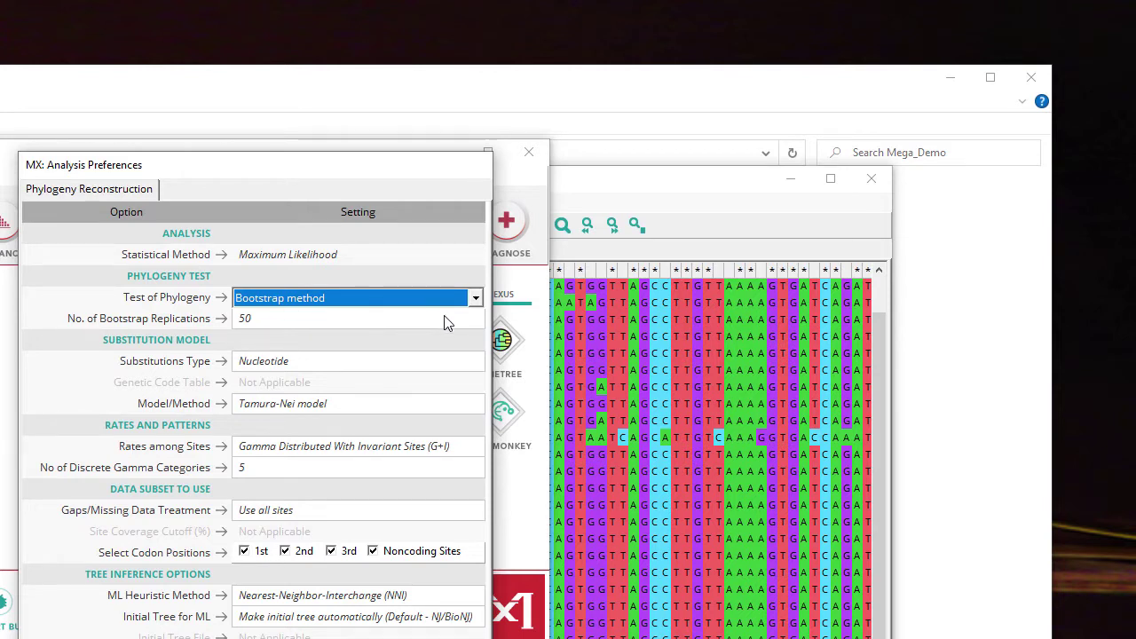
{"action": "left_click", "coordinate": [479, 301]}
{"action": "left_click", "coordinate": [477, 305]}
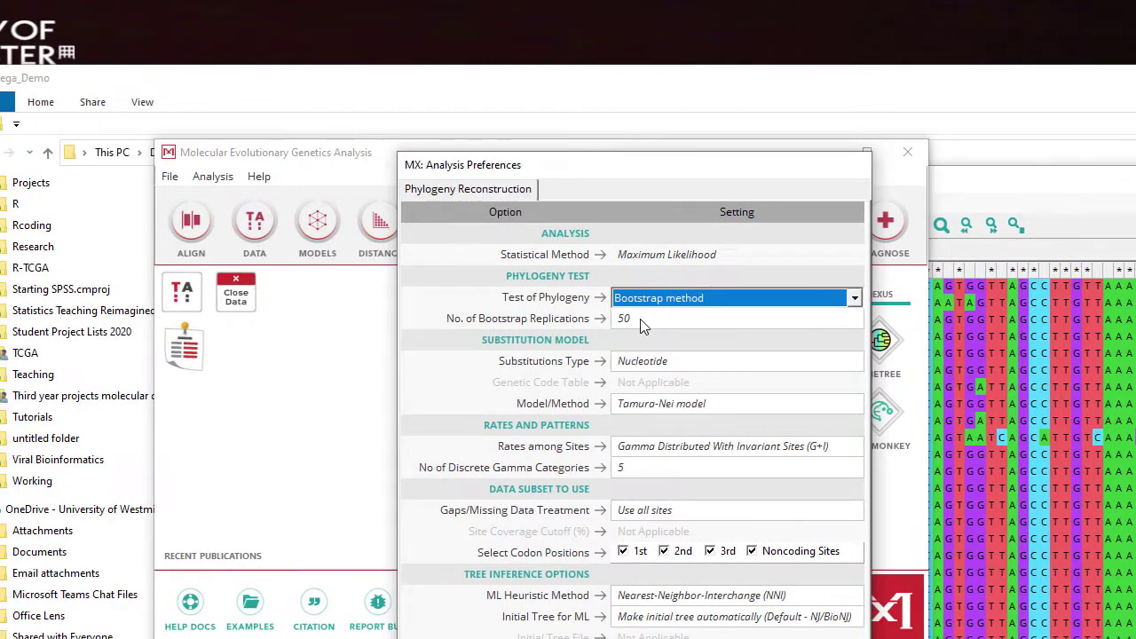
{"action": "left_click", "coordinate": [355, 319]}
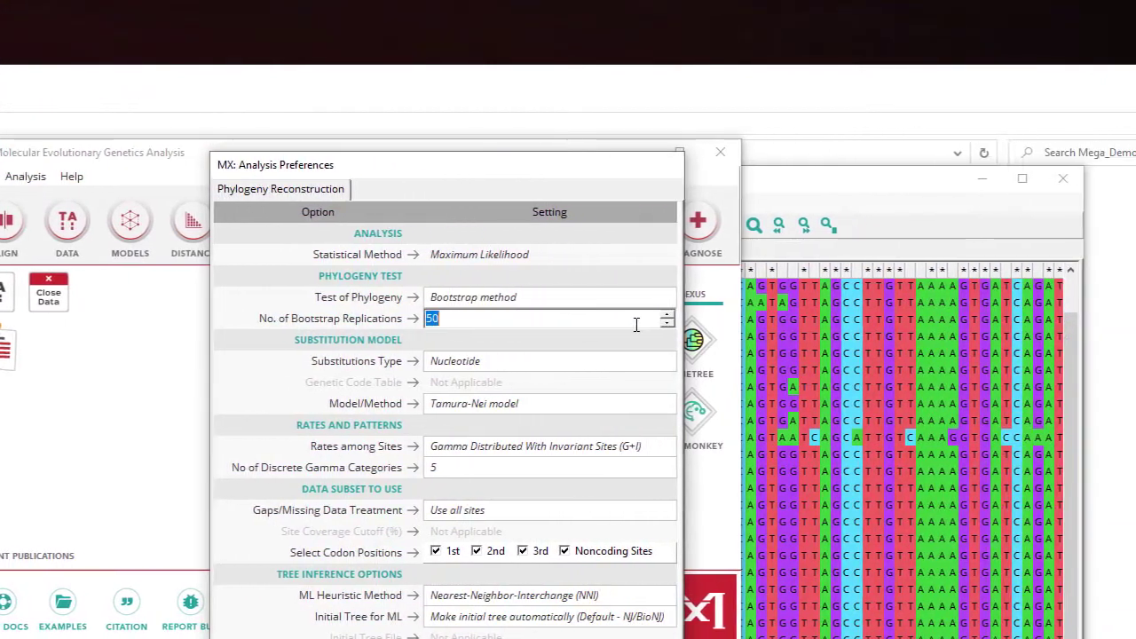
{"action": "left_click", "coordinate": [477, 323]}
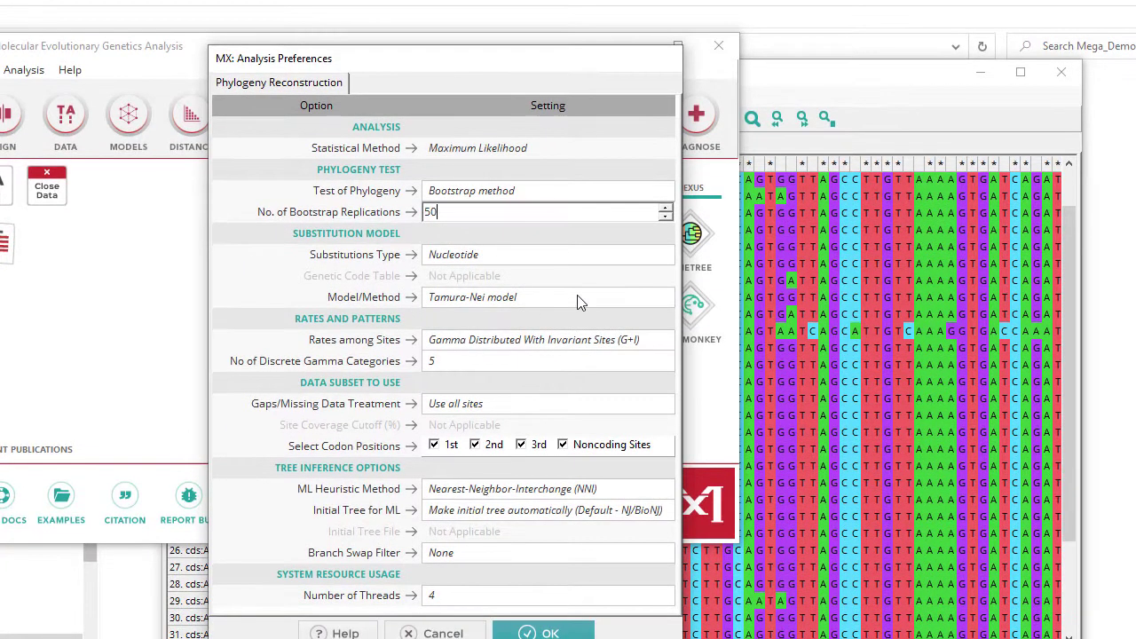
{"action": "left_click", "coordinate": [578, 303]}
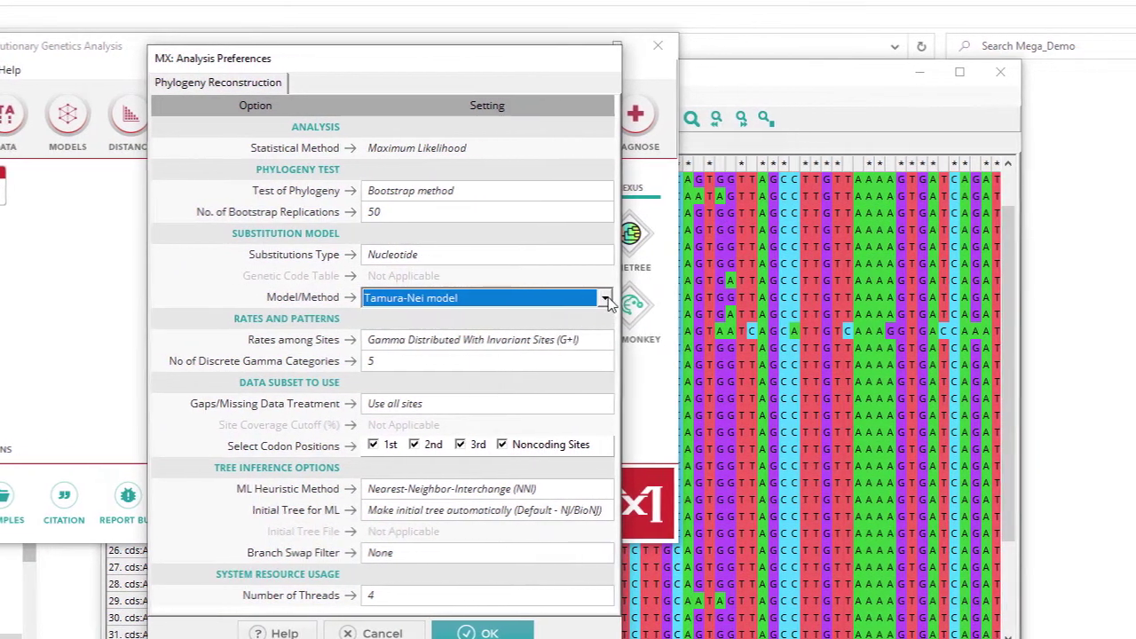
{"action": "left_click", "coordinate": [666, 303]}
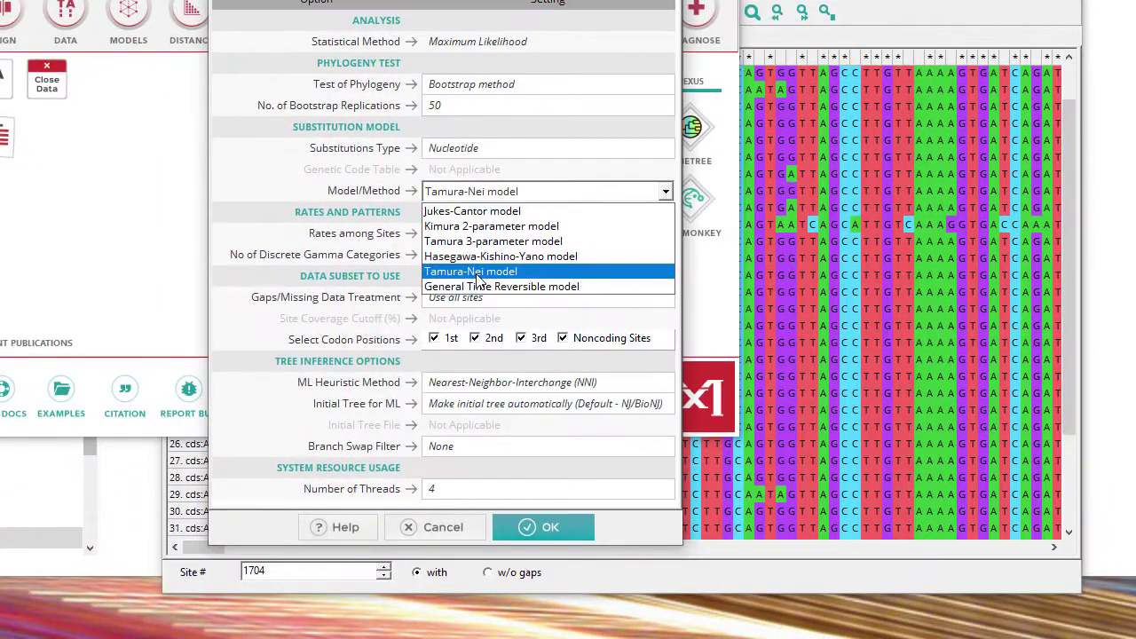
{"action": "left_click", "coordinate": [477, 272]}
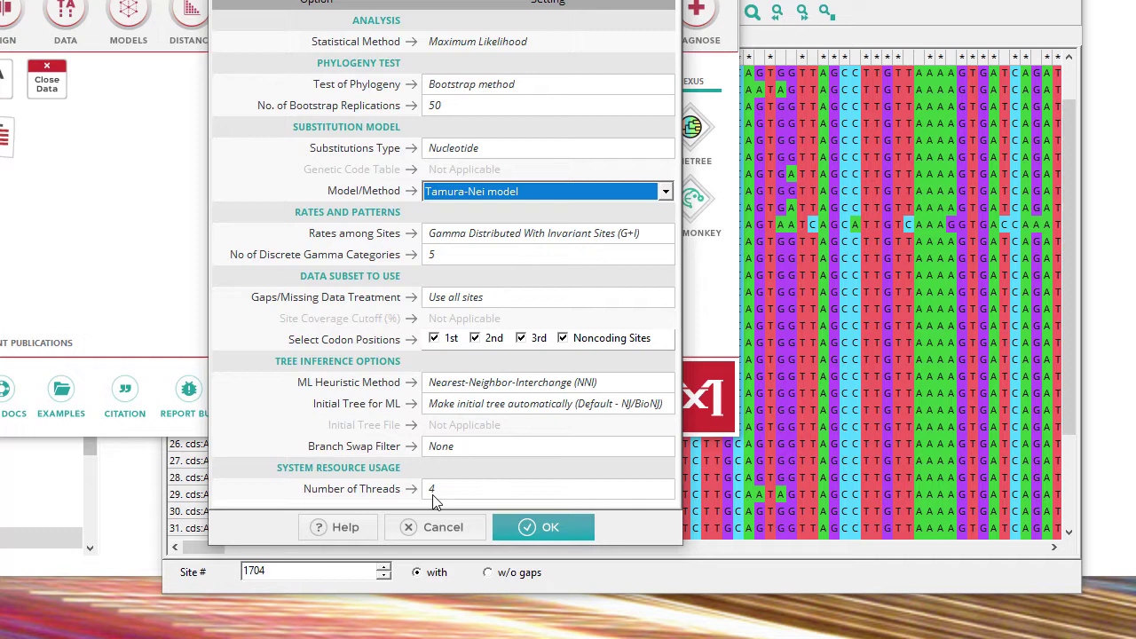
- Run the ML bootstrap analysis, producing the H5N8 tree with log likelihood -4403.26
{"action": "left_click", "coordinate": [548, 528]}
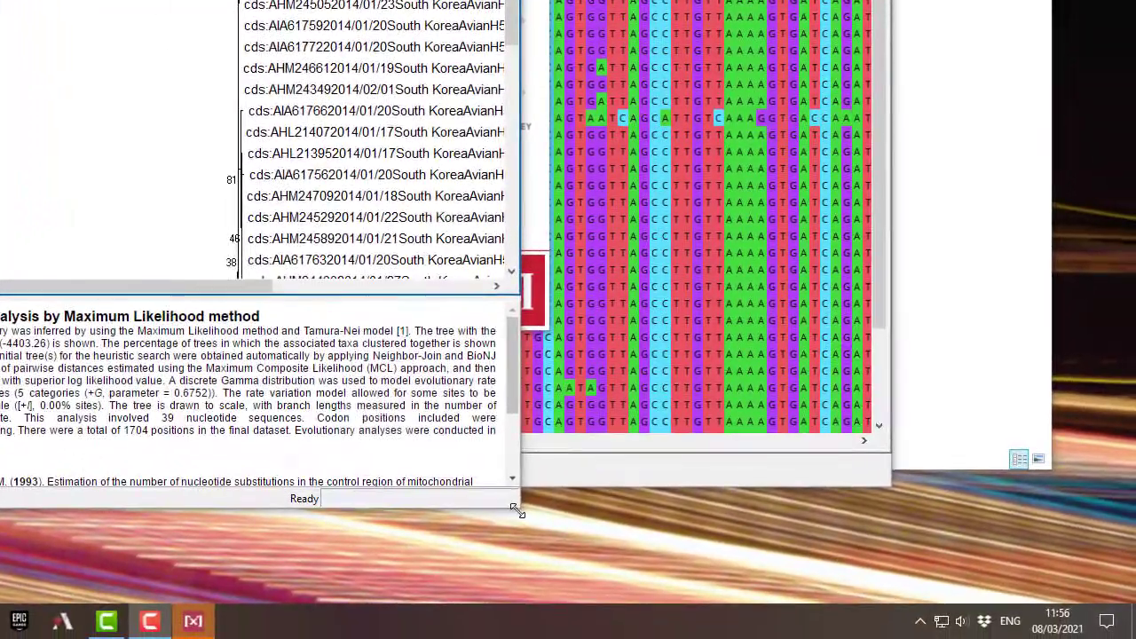
- Enlarge the Tree Explorer window and scroll the Original Tree to read the full H5N8 taxon names
{"action": "left_click_drag", "start_coordinate": [719, 593], "coordinate": [887, 633]}
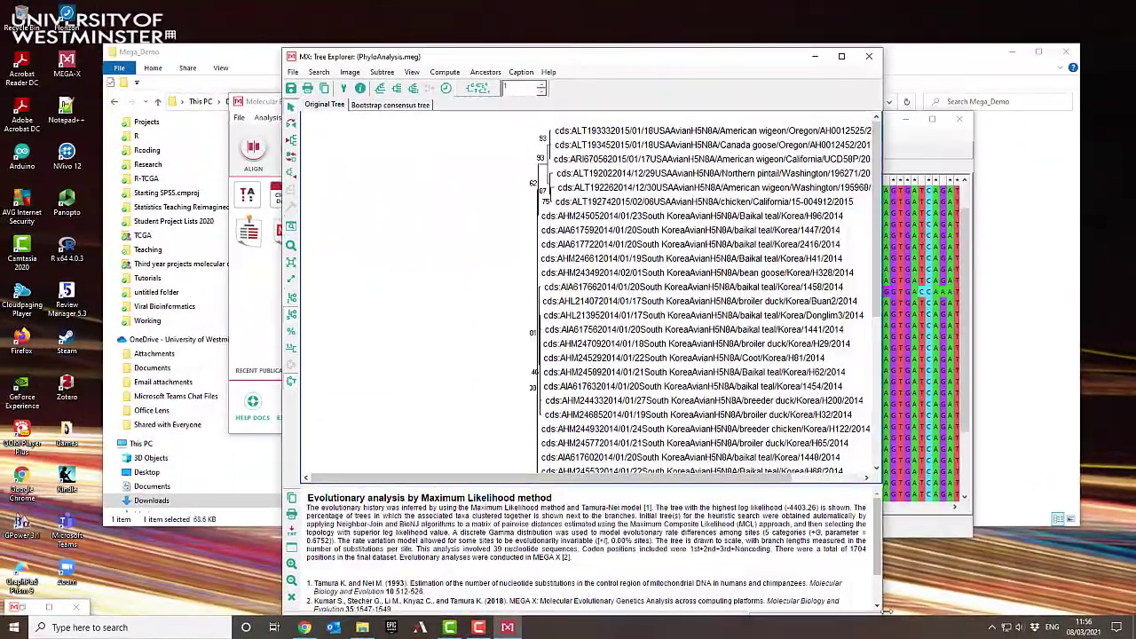
{"action": "scroll", "coordinate": [877, 288], "scroll_direction": "down", "scroll_amount": 2}
{"action": "scroll", "coordinate": [877, 289], "scroll_direction": "down", "scroll_amount": 3}
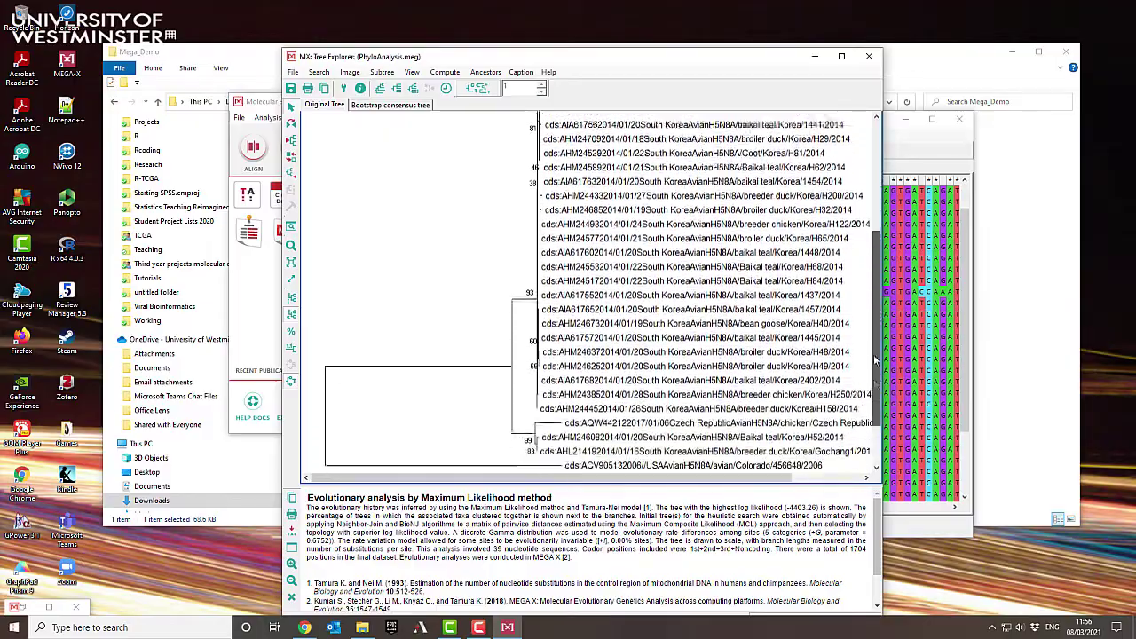
{"action": "scroll", "coordinate": [887, 326], "scroll_direction": "up", "scroll_amount": 5}
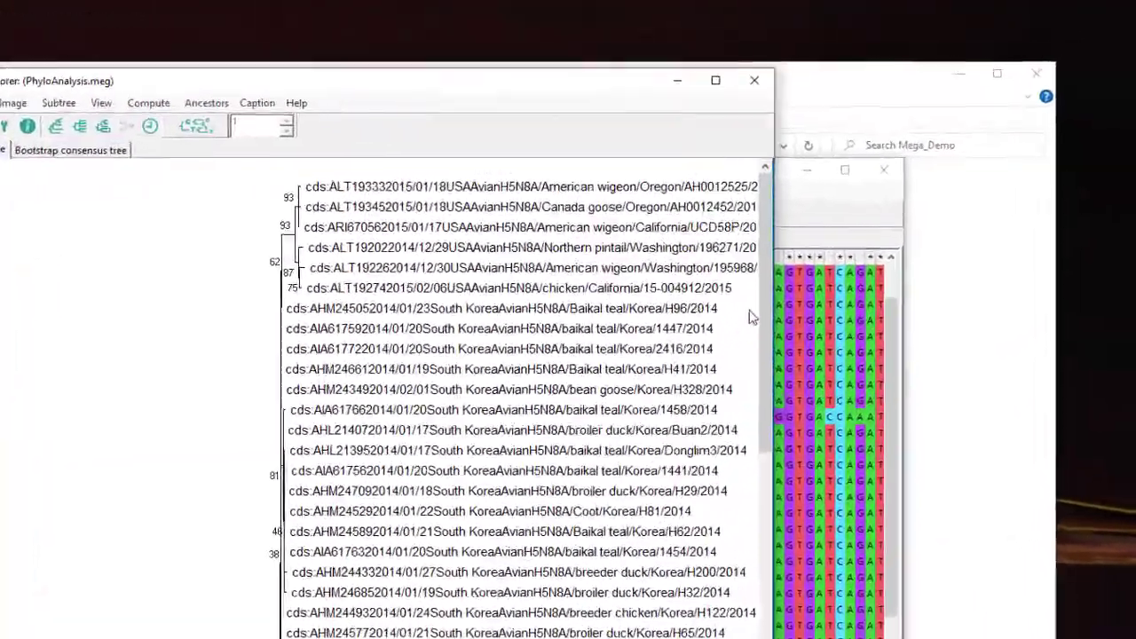
{"action": "scroll", "coordinate": [855, 250], "scroll_direction": "down", "scroll_amount": 6}
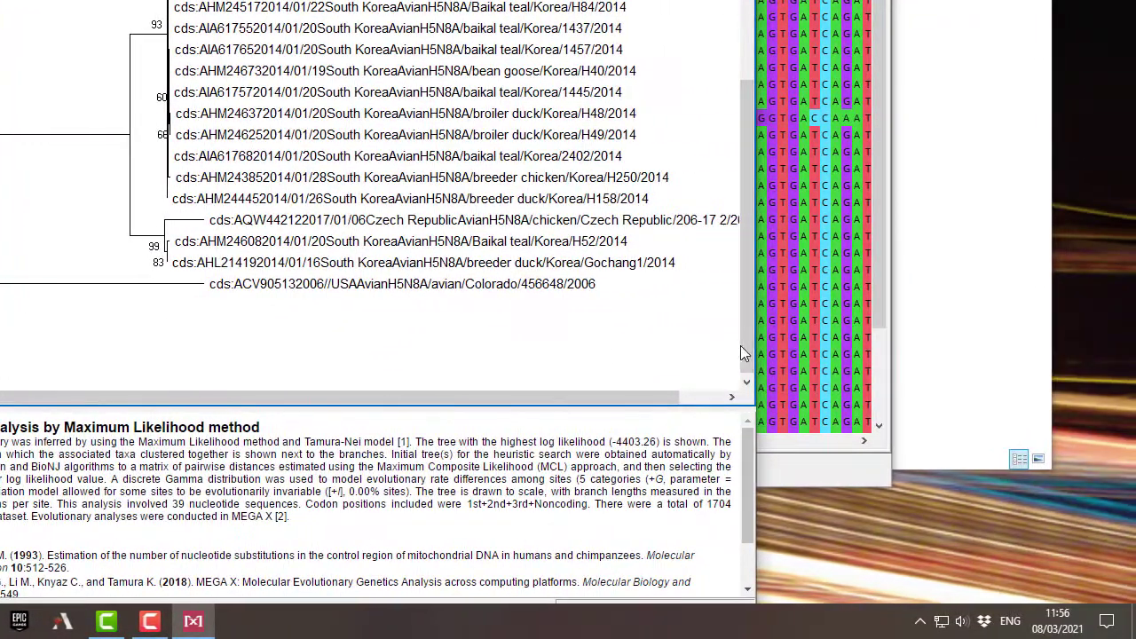
{"action": "left_click_drag", "start_coordinate": [818, 331], "coordinate": [815, 147]}
{"action": "left_click_drag", "start_coordinate": [744, 147], "coordinate": [743, 96]}
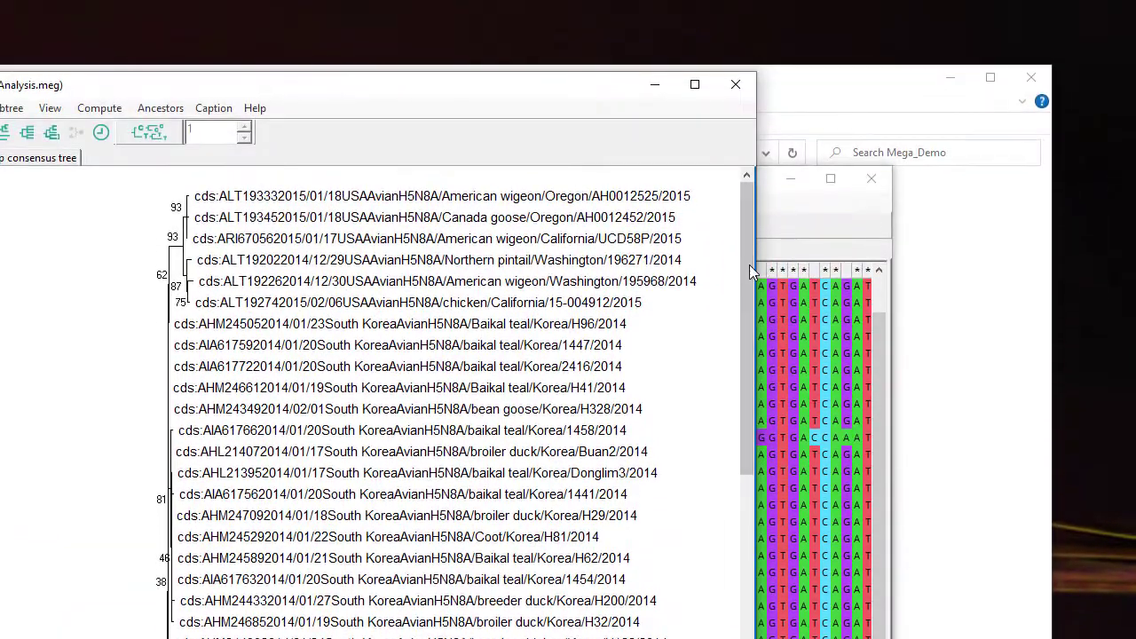
{"action": "scroll", "coordinate": [748, 18], "scroll_direction": "down", "scroll_amount": 2}
{"action": "scroll", "coordinate": [747, 341], "scroll_direction": "down", "scroll_amount": 3}
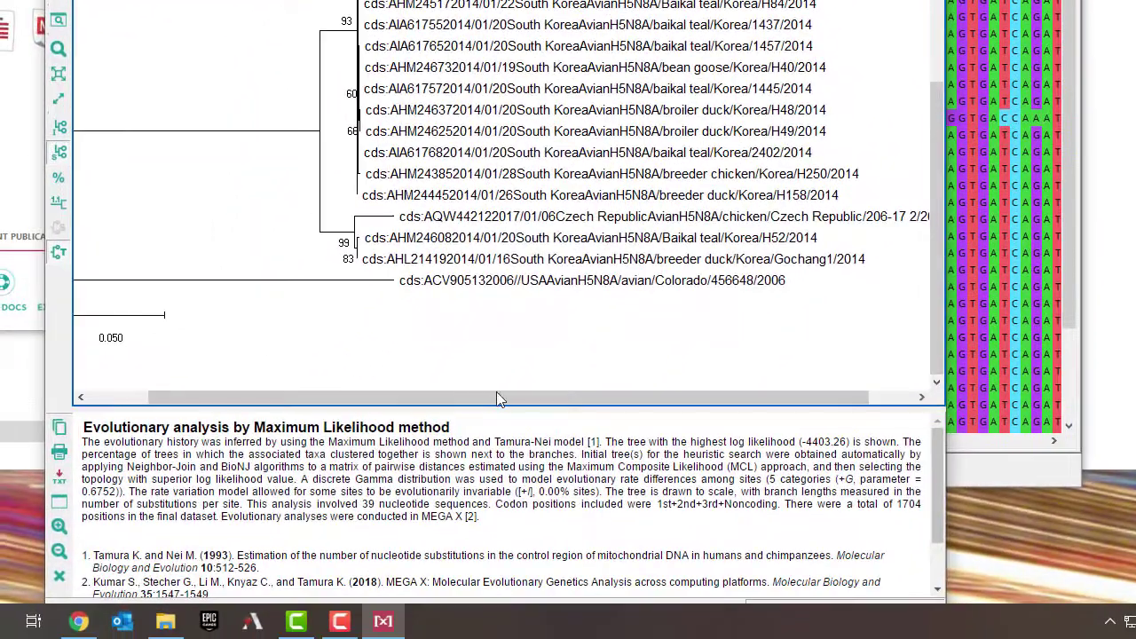
{"action": "left_click_drag", "start_coordinate": [307, 638], "coordinate": [184, 638]}
{"action": "left_click_drag", "start_coordinate": [372, 396], "coordinate": [372, 396]}
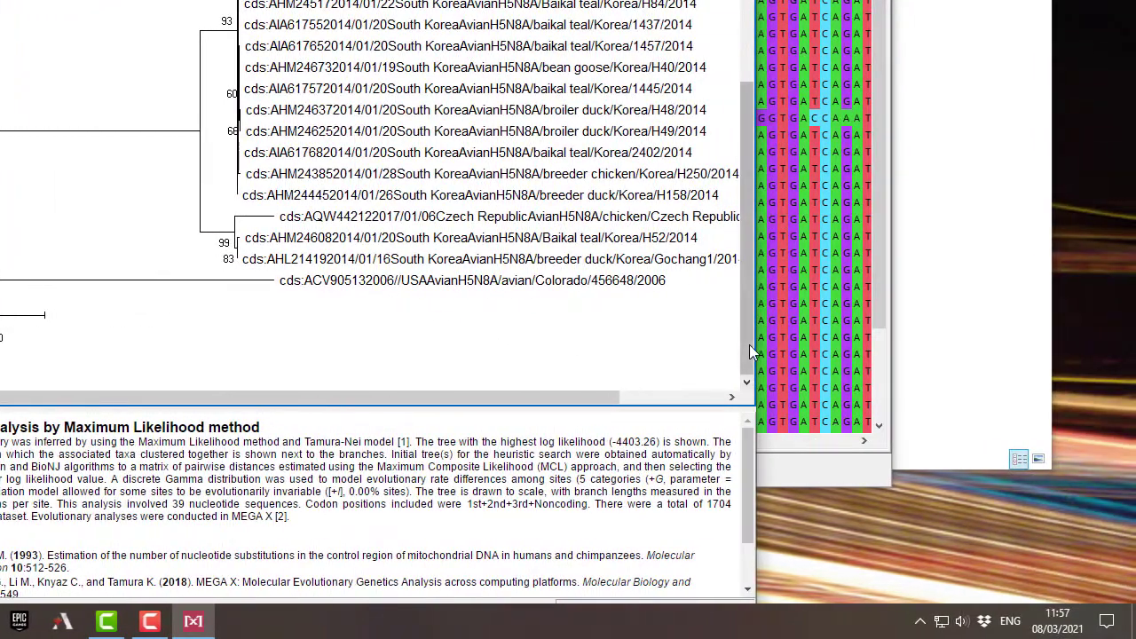
{"action": "left_click_drag", "start_coordinate": [749, 350], "coordinate": [735, 130]}
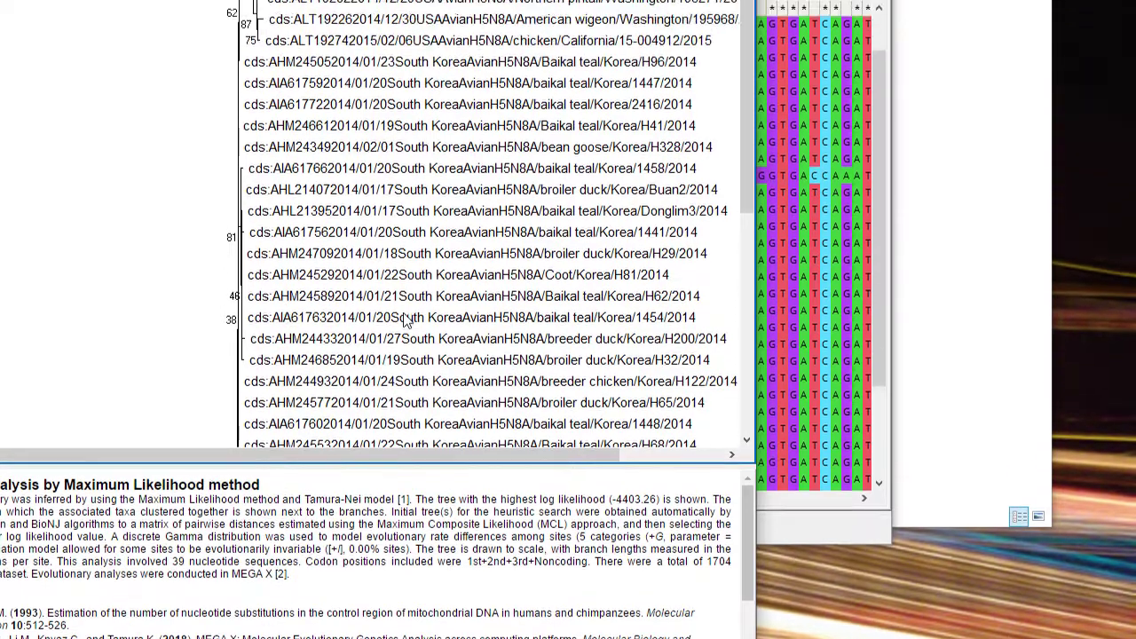
{"action": "mouse_move", "coordinate": [742, 219]}
{"action": "left_mouse_down"}
{"action": "mouse_move", "coordinate": [734, 478]}
{"action": "mouse_move", "coordinate": [754, 367]}
{"action": "mouse_move", "coordinate": [752, 225]}
{"action": "left_mouse_up"}
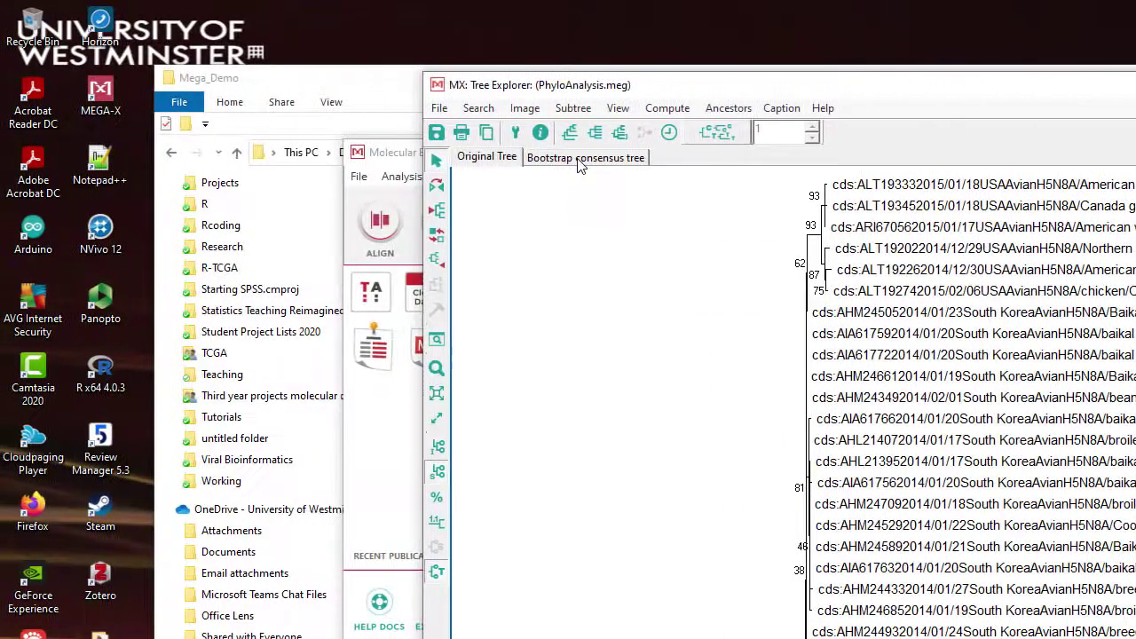
{"action": "left_click", "coordinate": [579, 159]}
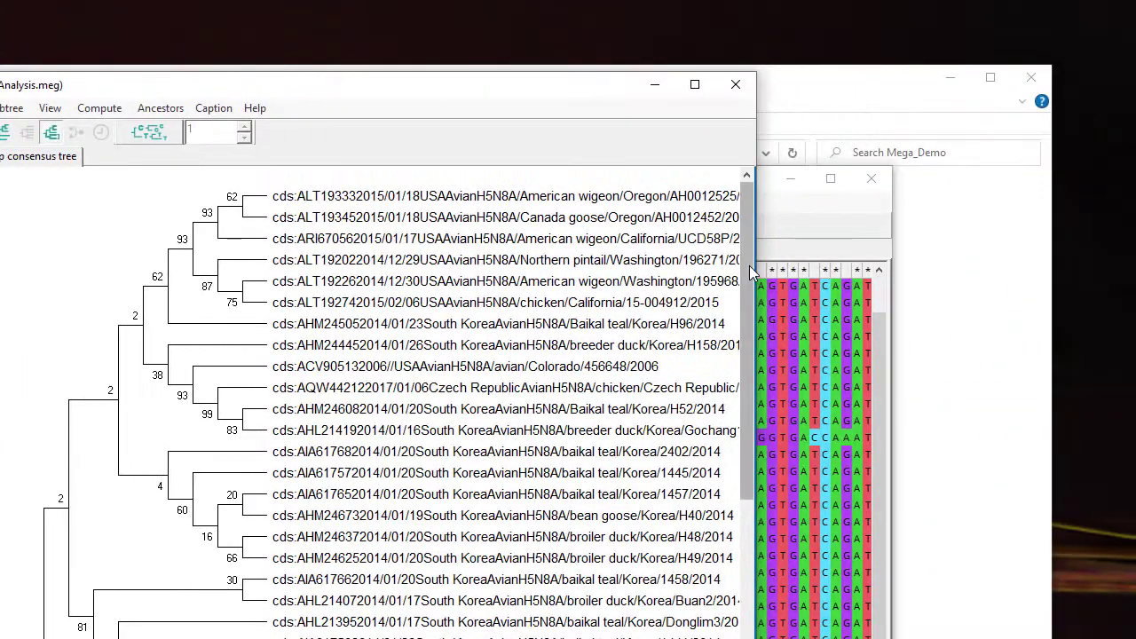
{"action": "left_click_drag", "start_coordinate": [748, 266], "coordinate": [742, 458]}
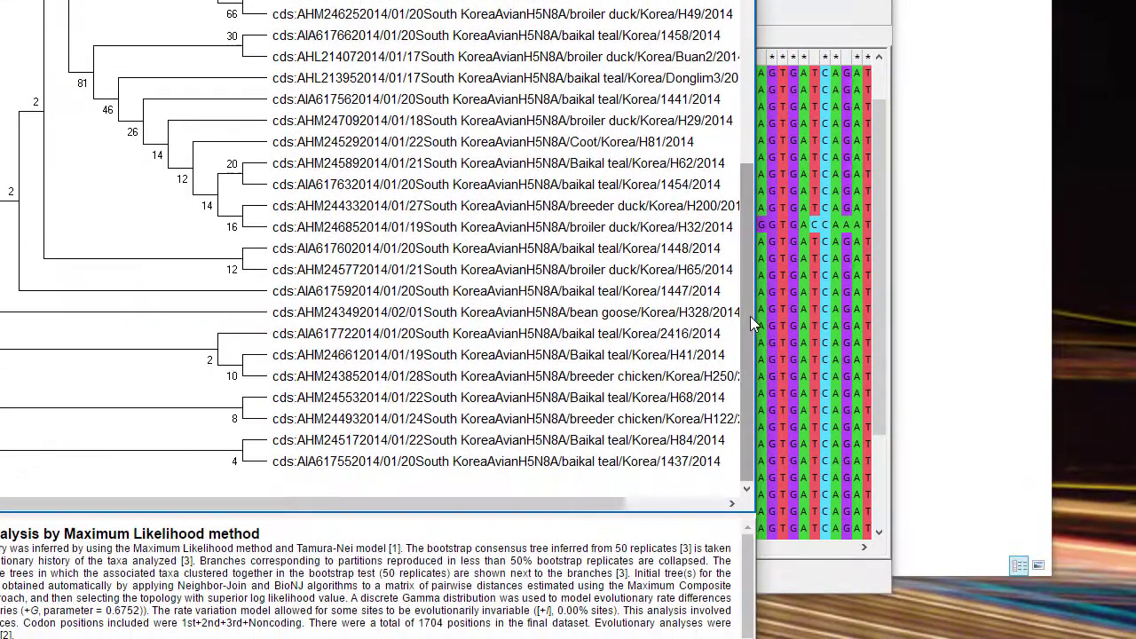
{"action": "left_click_drag", "start_coordinate": [750, 423], "coordinate": [750, 215]}
{"action": "left_click_drag", "start_coordinate": [750, 106], "coordinate": [751, 107]}
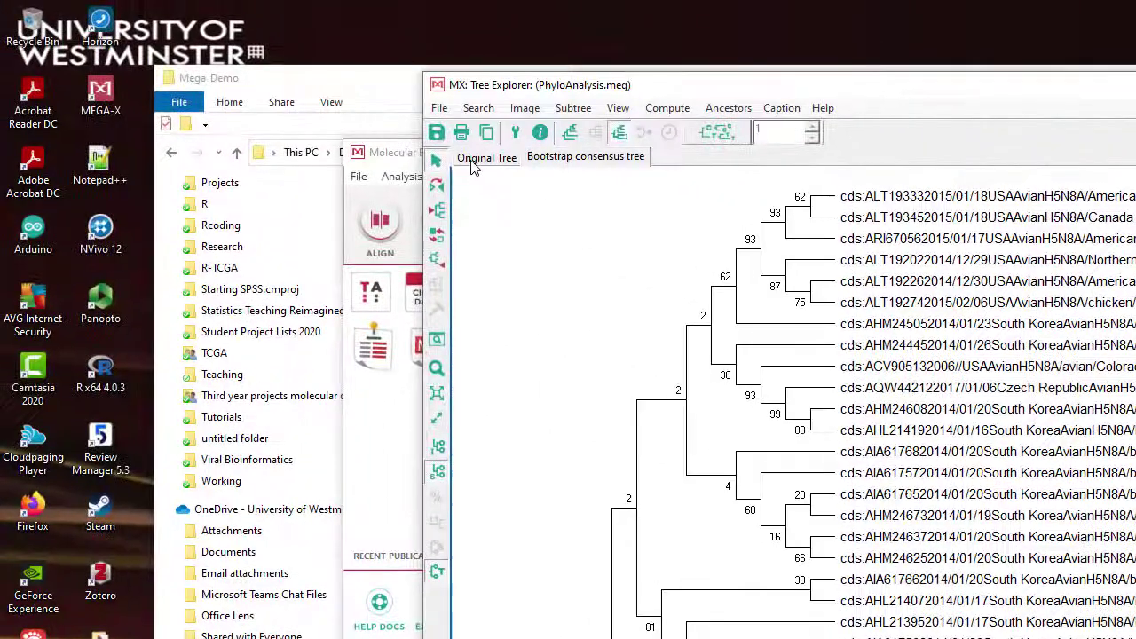
{"action": "left_click", "coordinate": [475, 160]}
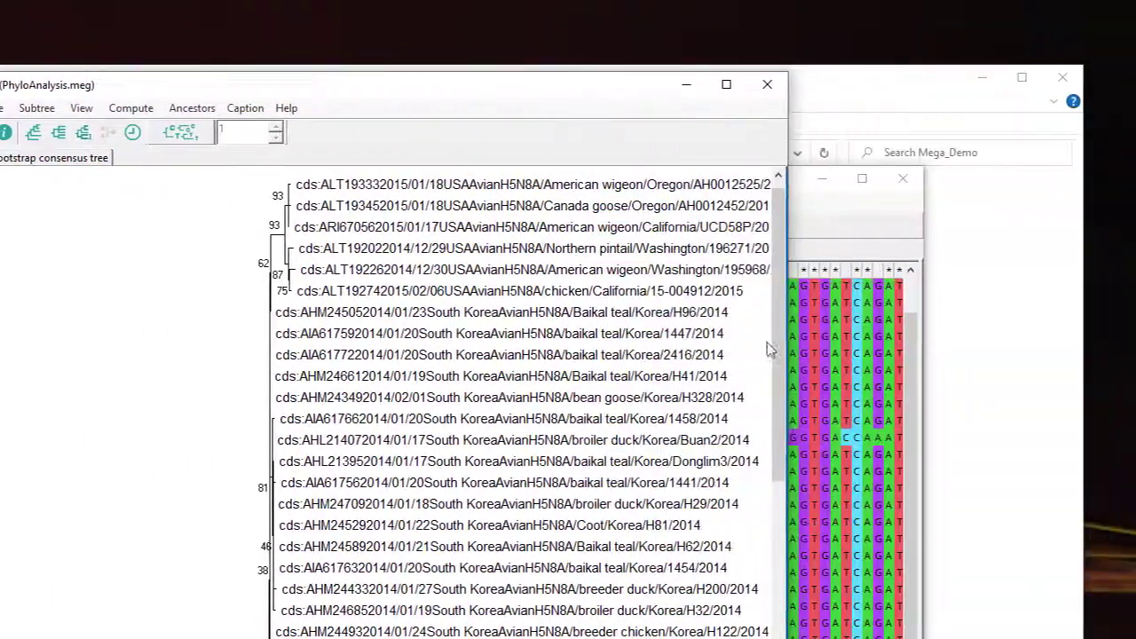
{"action": "scroll", "coordinate": [780, 308], "scroll_direction": "down", "scroll_amount": 7}
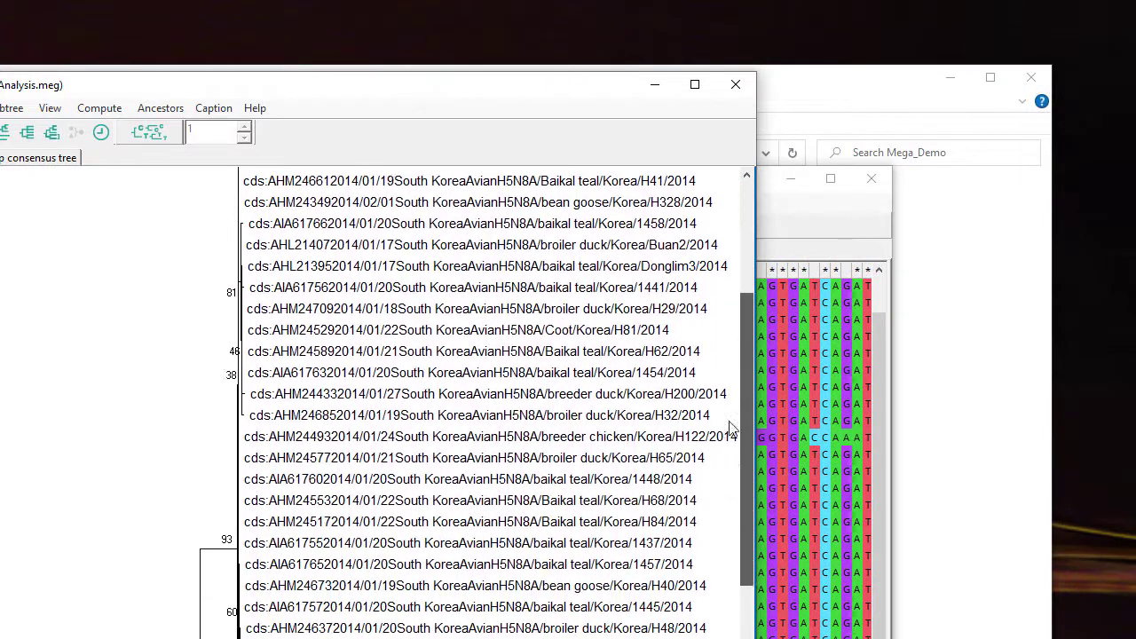